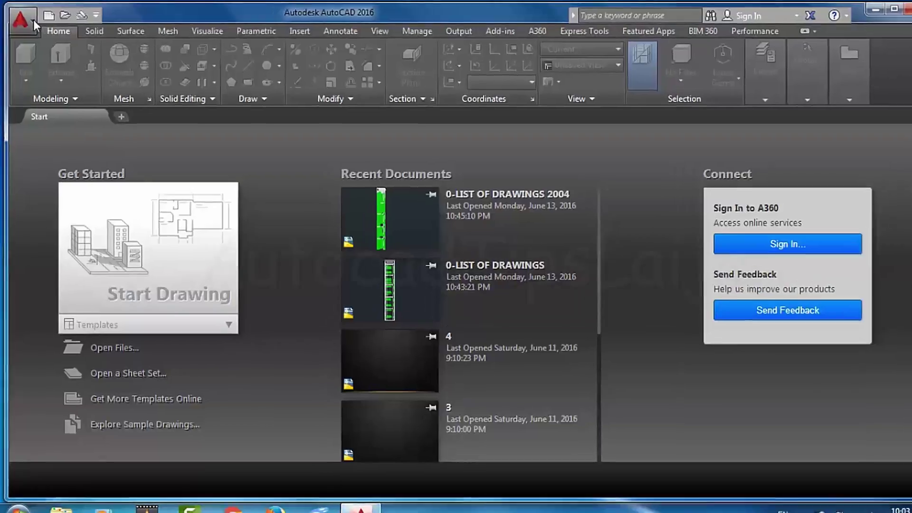
Create a new drawing, Drawing3.dwg, from the acad template.
{"action": "left_click", "coordinate": [32, 19]}
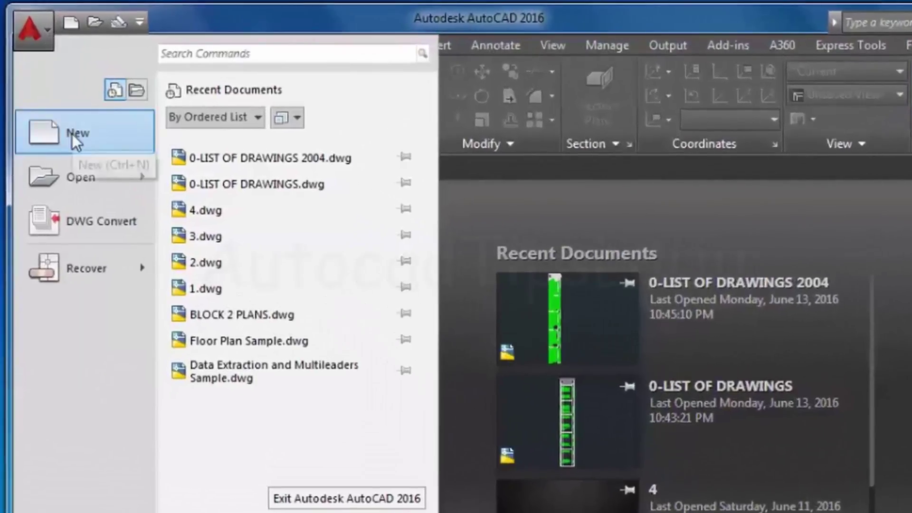
{"action": "left_click", "coordinate": [73, 134]}
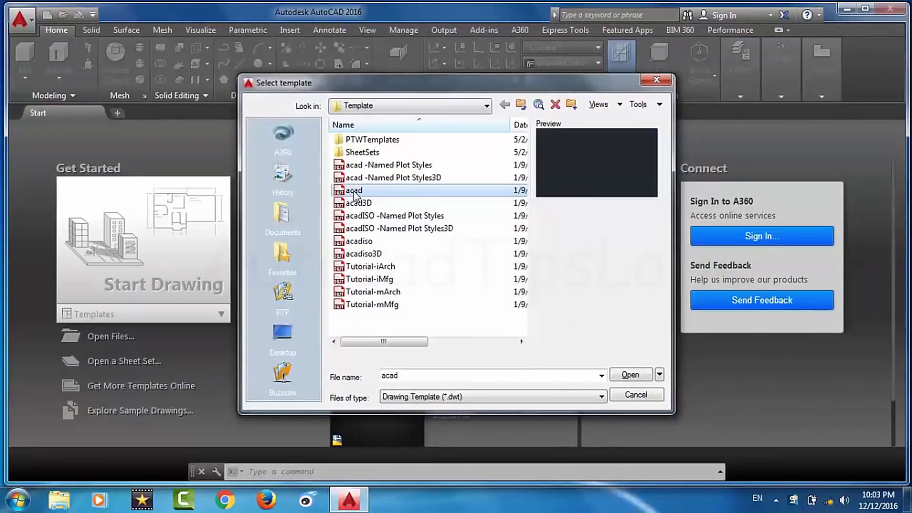
{"action": "double_click", "coordinate": [354, 191]}
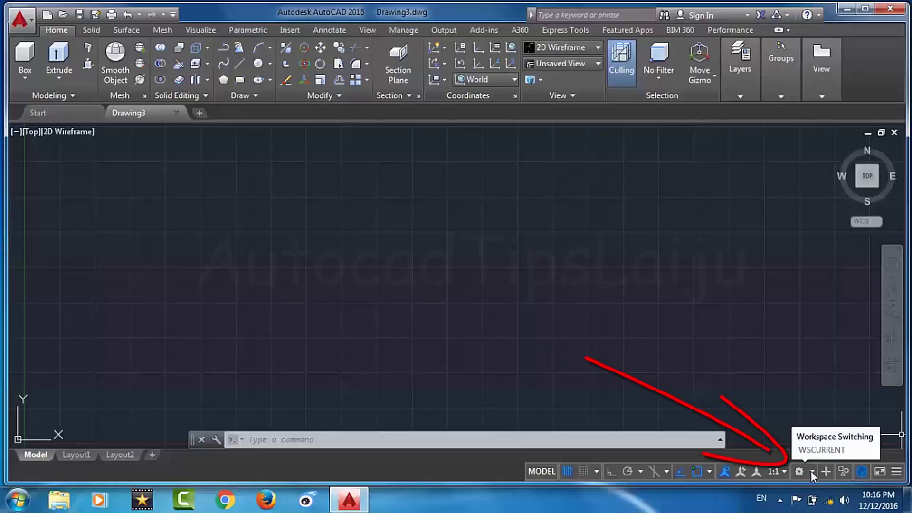
Switch to the 3D Modeling workspace and show the Visualize ribbon tab.
{"action": "left_click", "coordinate": [811, 471]}
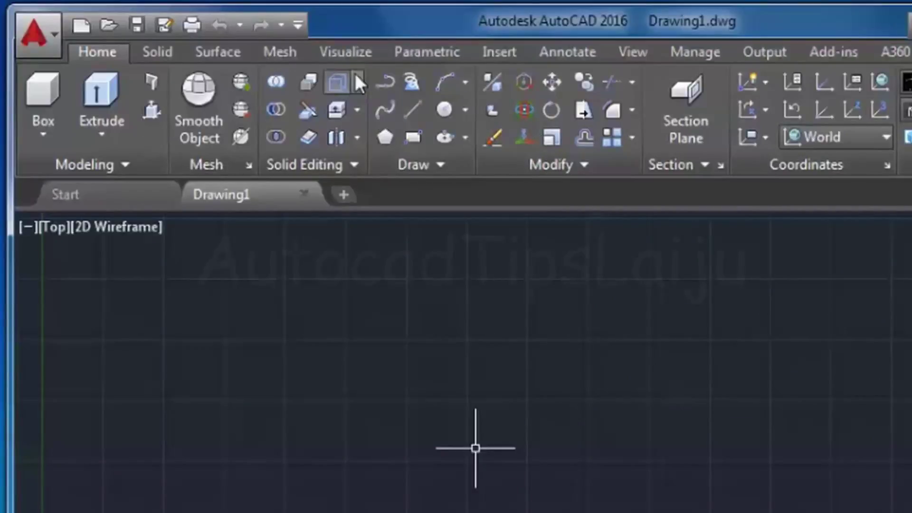
{"action": "left_click", "coordinate": [349, 49]}
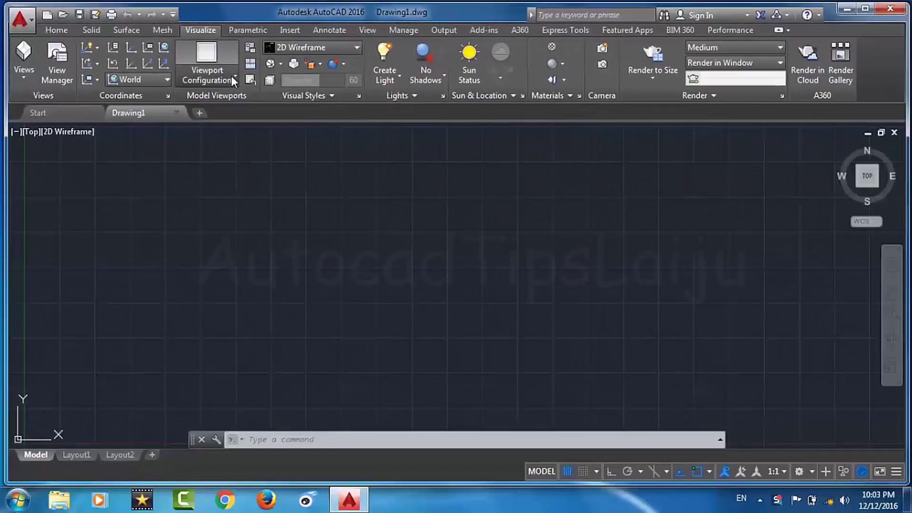
Split into Two: Vertical viewports, set the right to SW Isometric, and activate the left Top view.
{"action": "left_click", "coordinate": [370, 121]}
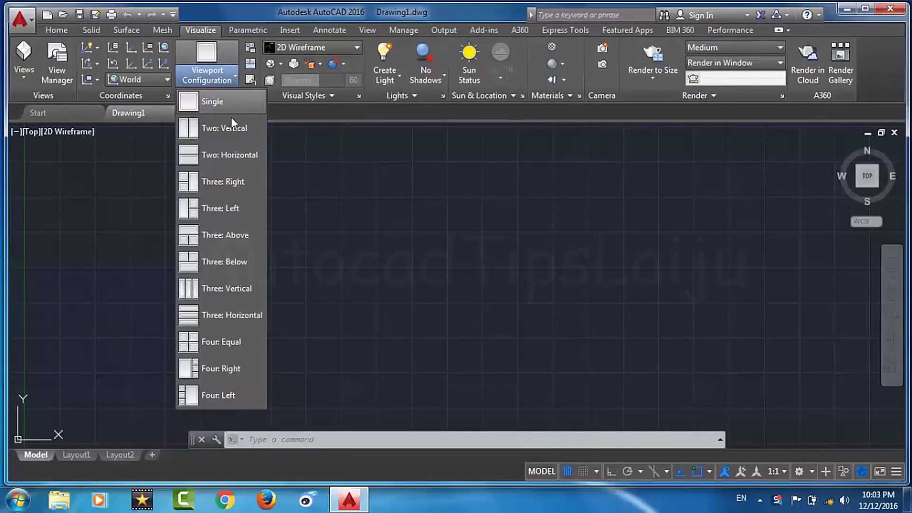
{"action": "left_click", "coordinate": [215, 129]}
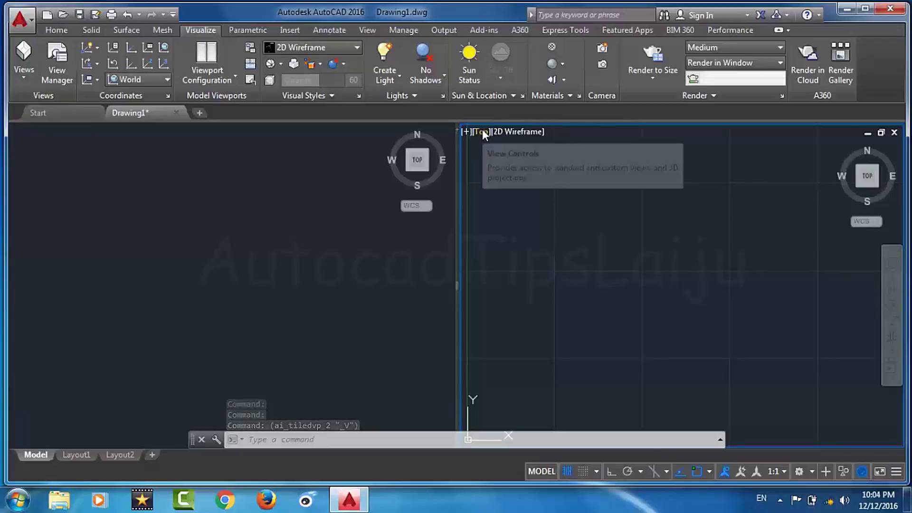
{"action": "left_click", "coordinate": [481, 132]}
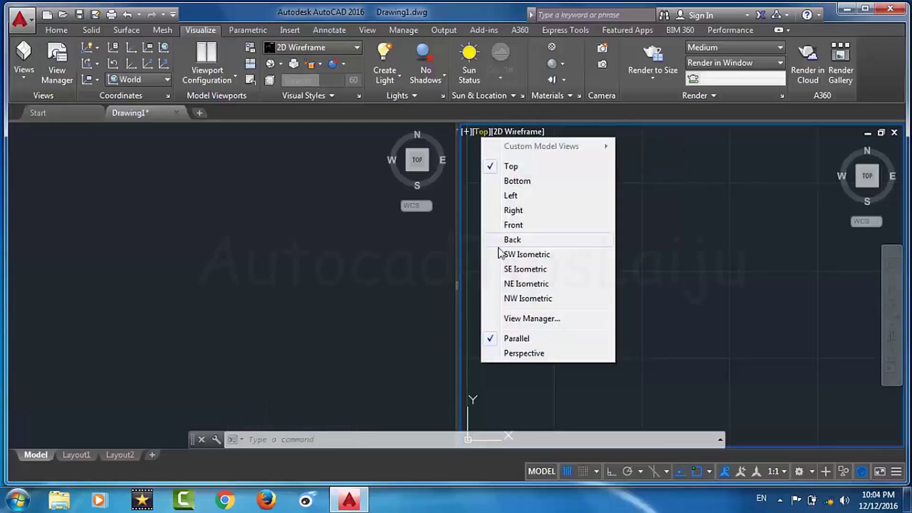
{"action": "left_click", "coordinate": [521, 255]}
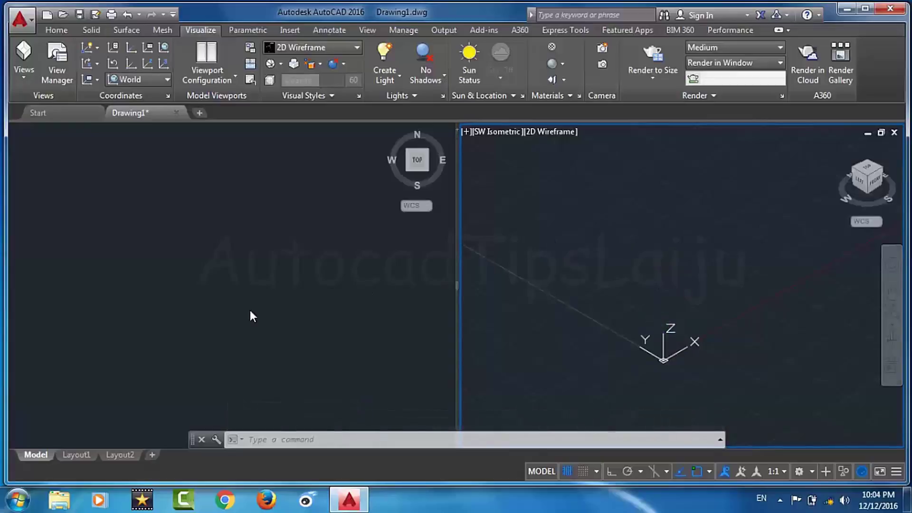
{"action": "left_click", "coordinate": [151, 225]}
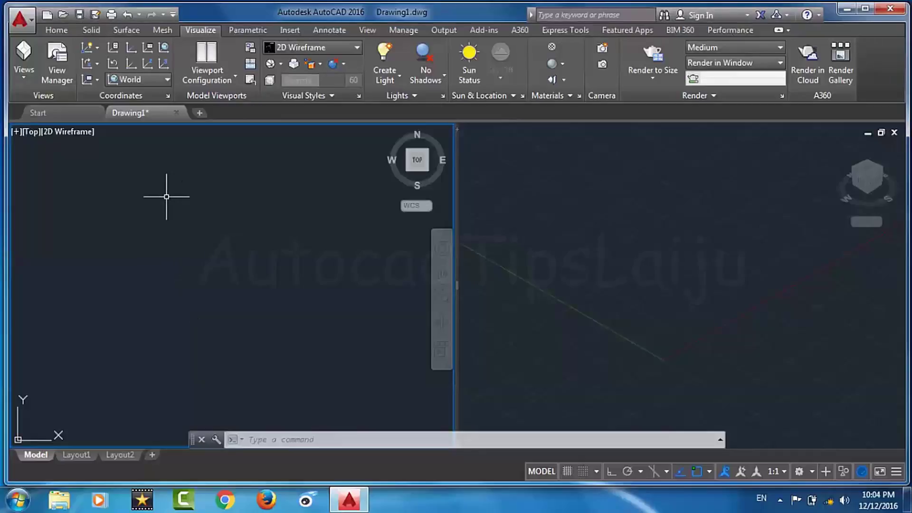
Draw a radius-10 circle at the lower left of the Top view, framed in both viewports.
{"action": "left_click", "coordinate": [56, 30]}
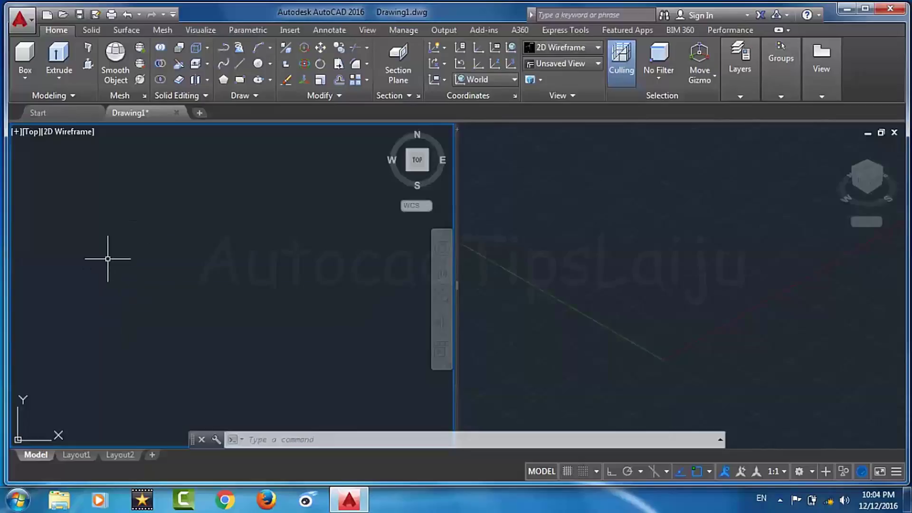
{"action": "left_click", "coordinate": [258, 65]}
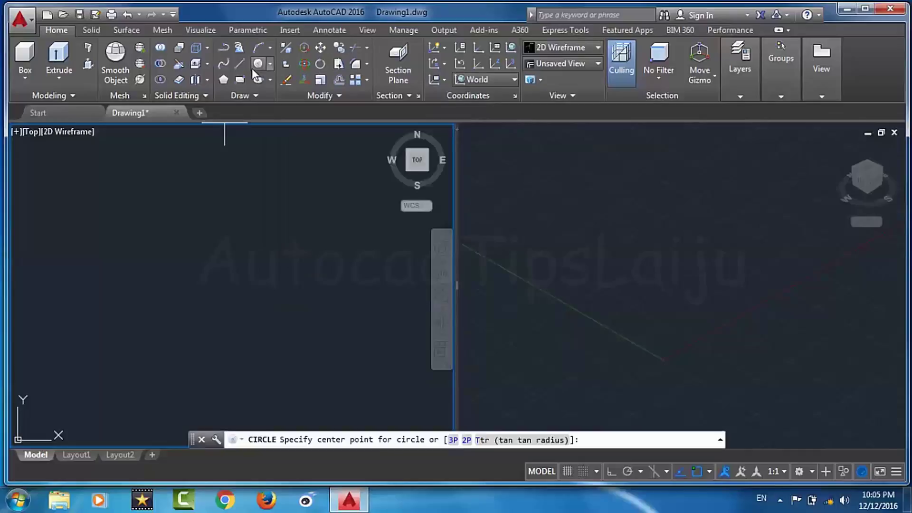
{"action": "left_click", "coordinate": [82, 366]}
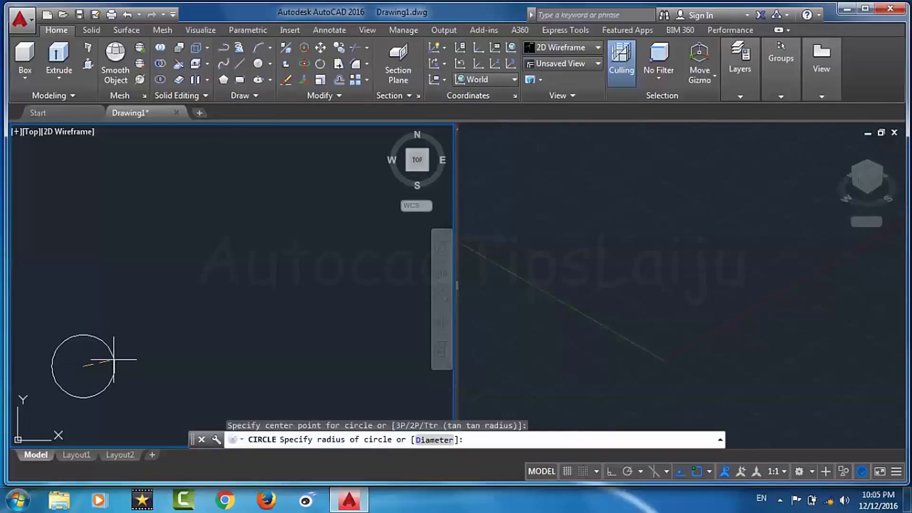
{"action": "type", "text": "10"}
{"action": "key", "text": "Return"}
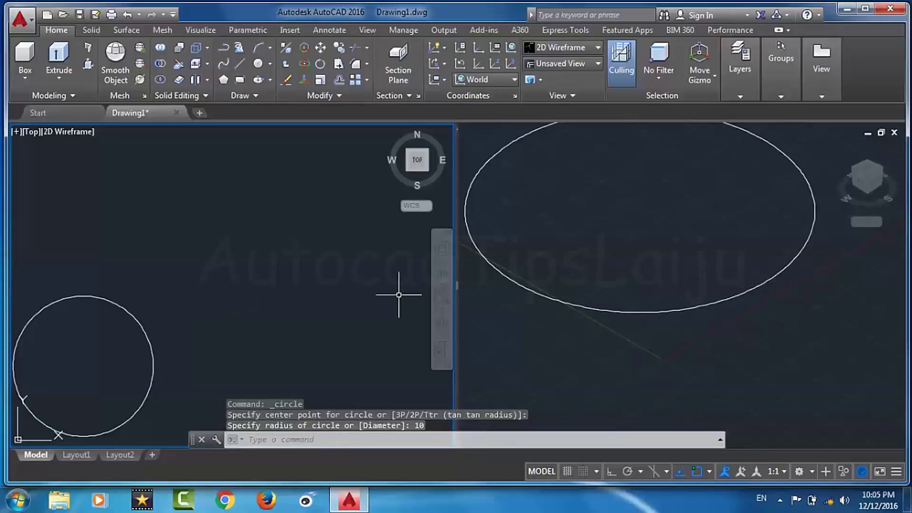
{"action": "scroll", "coordinate": [200, 320], "scroll_direction": "down", "scroll_amount": 4}
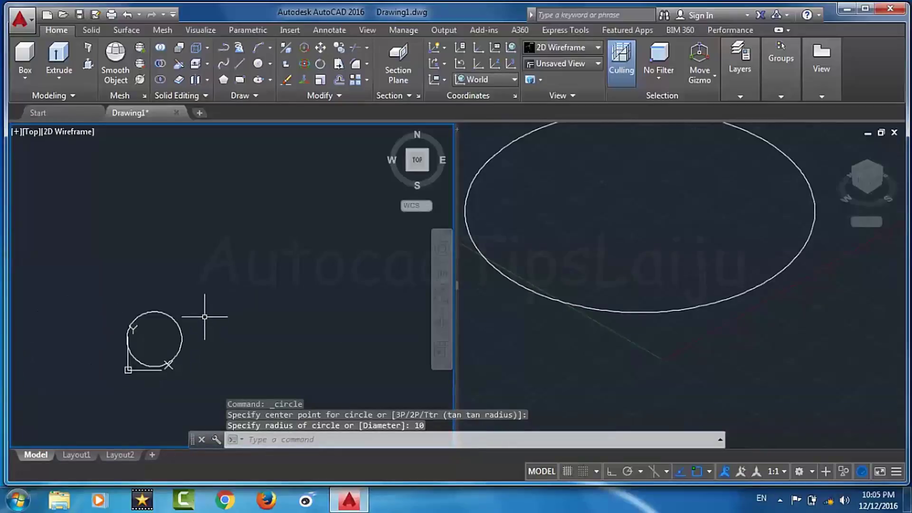
{"action": "left_click", "coordinate": [673, 259]}
{"action": "scroll", "coordinate": [678, 266], "scroll_direction": "down", "scroll_amount": 2}
{"action": "scroll", "coordinate": [677, 266], "scroll_direction": "down", "scroll_amount": 2}
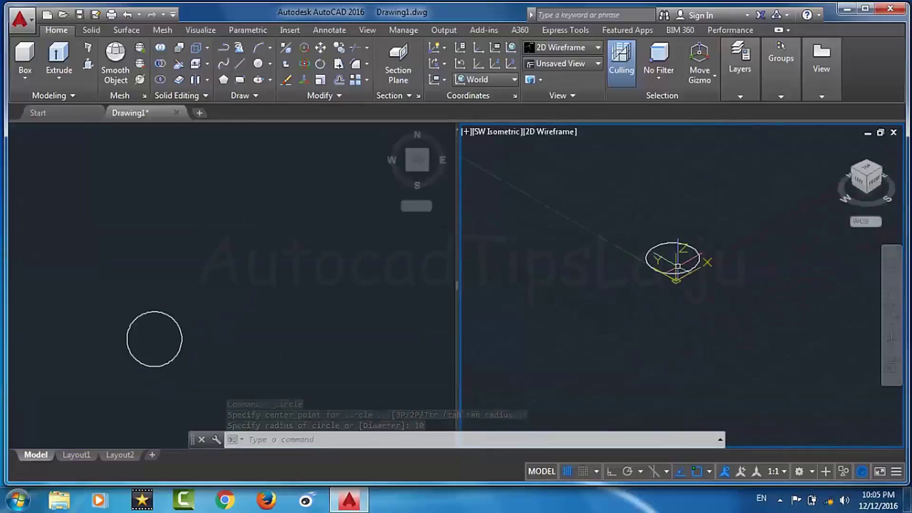
Extrude the radius-10 circle 20 units with EXTRUDE into a solid cylinder.
{"action": "middle_click_drag", "start_coordinate": [706, 271], "coordinate": [601, 373]}
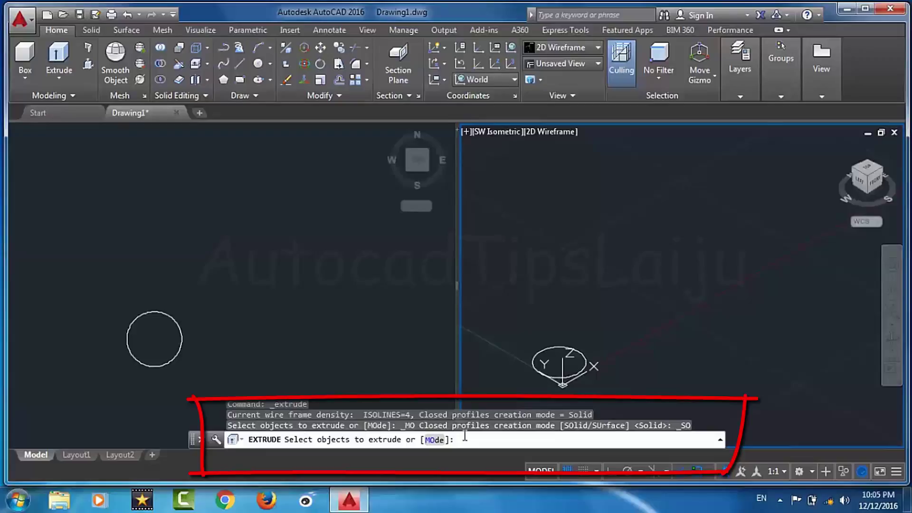
{"action": "key", "text": "Escape"}
{"action": "key", "text": "Escape"}
{"action": "key", "text": "Escape"}
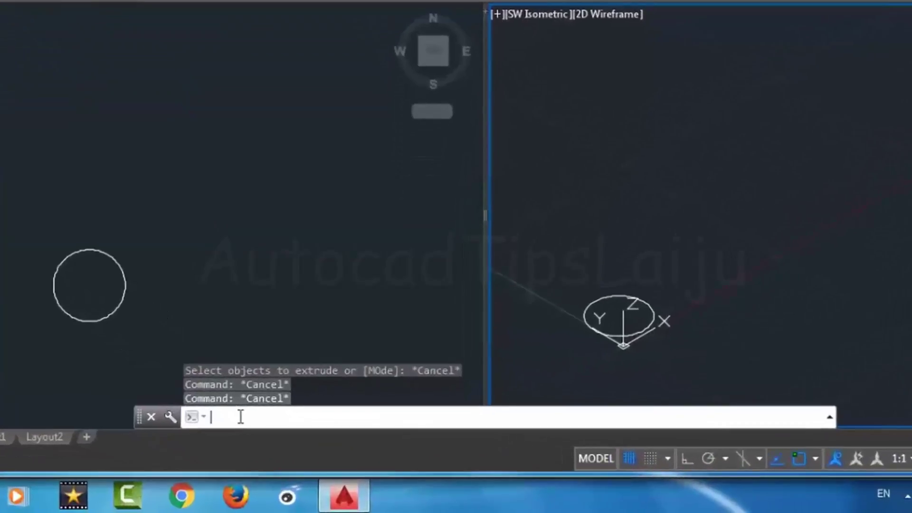
{"action": "type", "text": "extrude"}
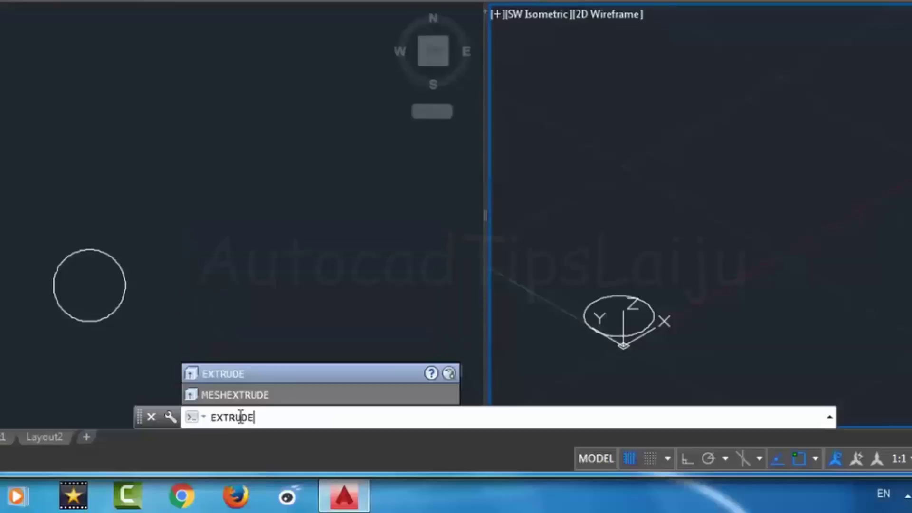
{"action": "key", "text": "Return"}
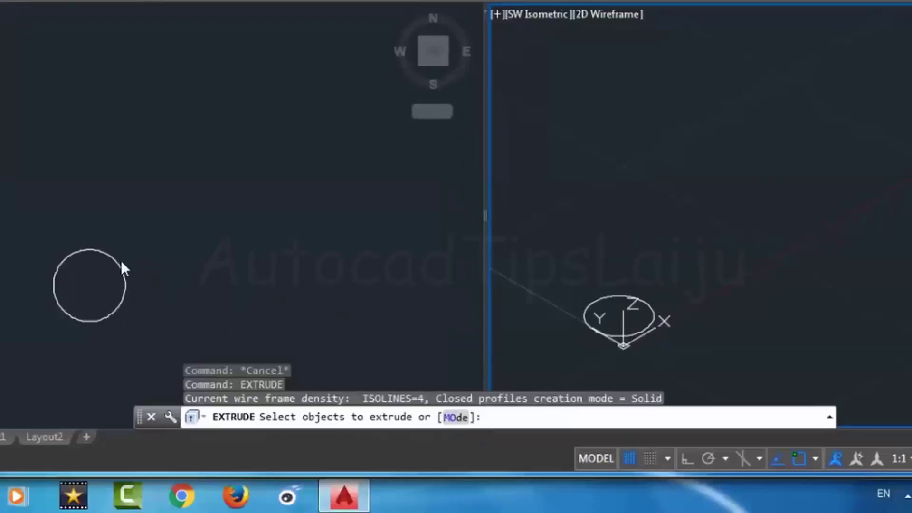
{"action": "left_click", "coordinate": [134, 255]}
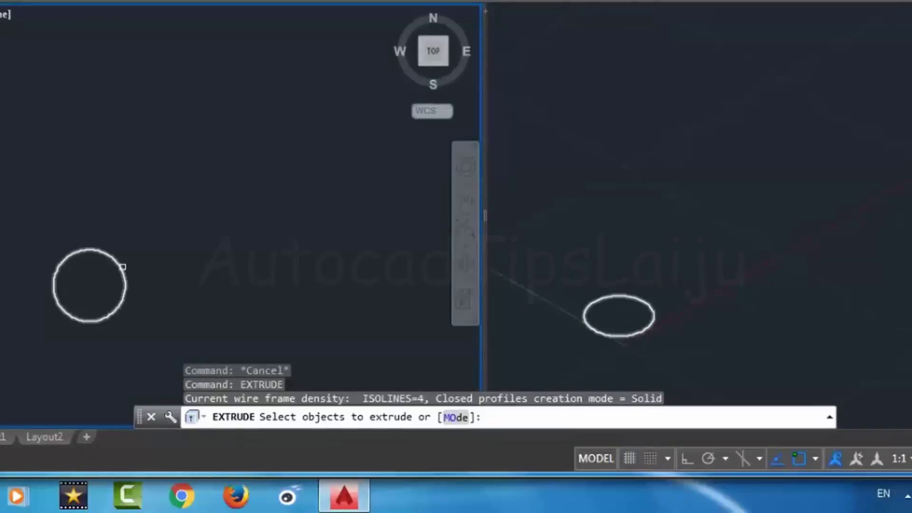
{"action": "left_click", "coordinate": [120, 272]}
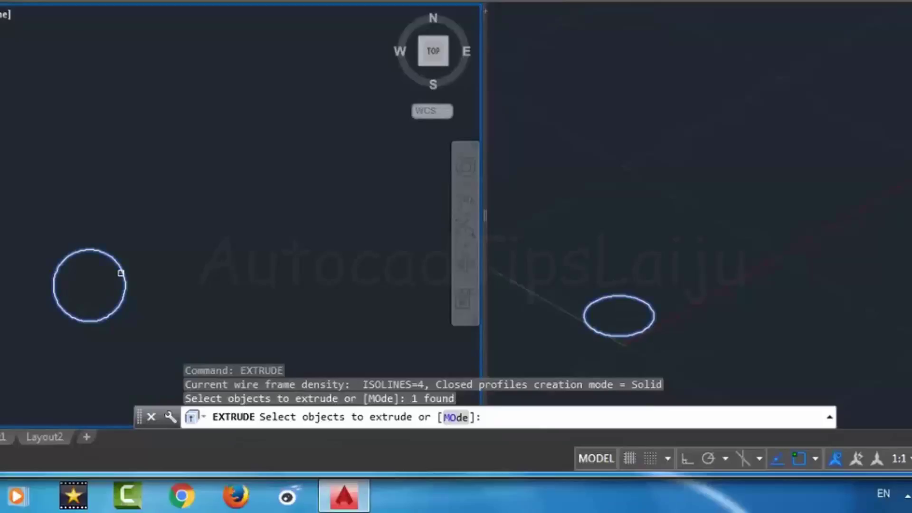
{"action": "key", "text": "Return"}
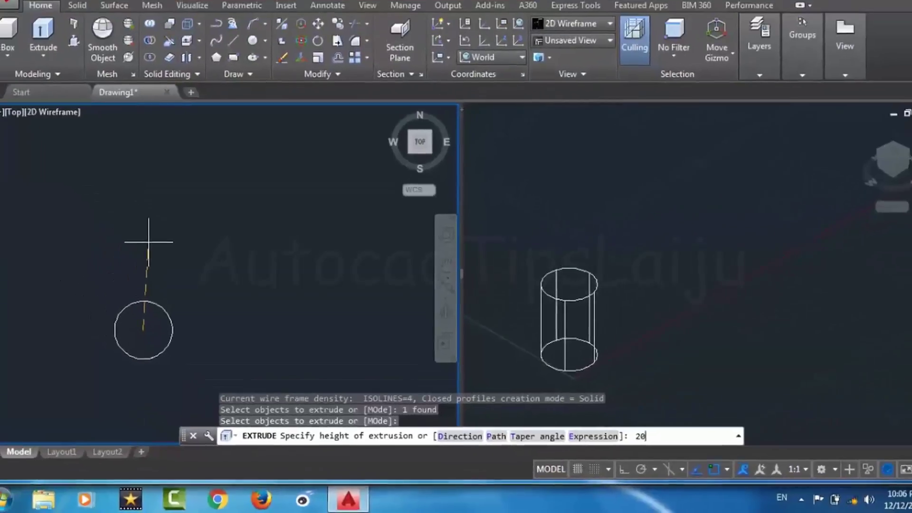
{"action": "key", "text": "Return"}
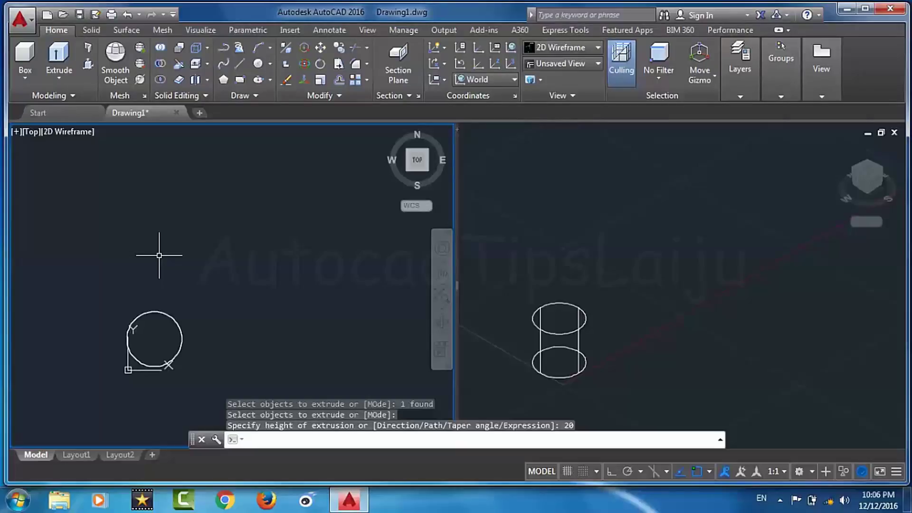
Shade the isometric viewport in Shades of Gray, then start another circle in the Top view.
{"action": "left_click", "coordinate": [626, 174]}
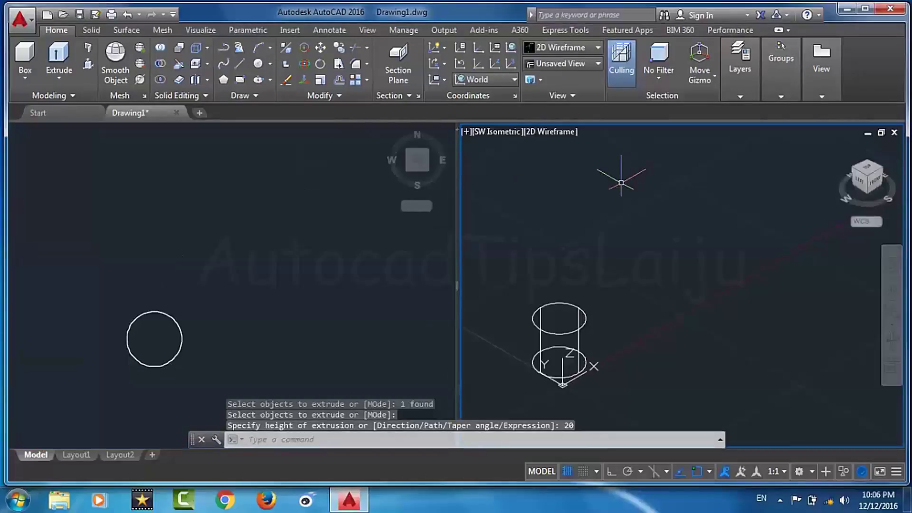
{"action": "left_click", "coordinate": [597, 48]}
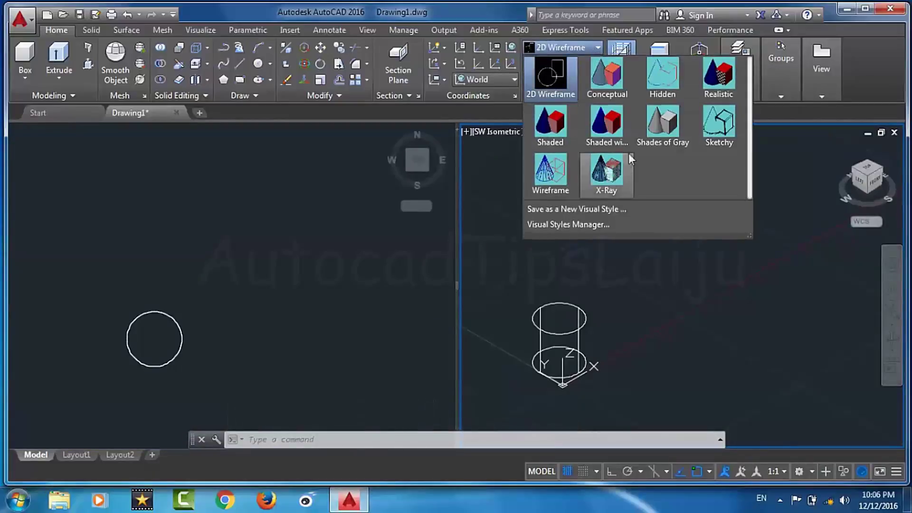
{"action": "left_click", "coordinate": [670, 125]}
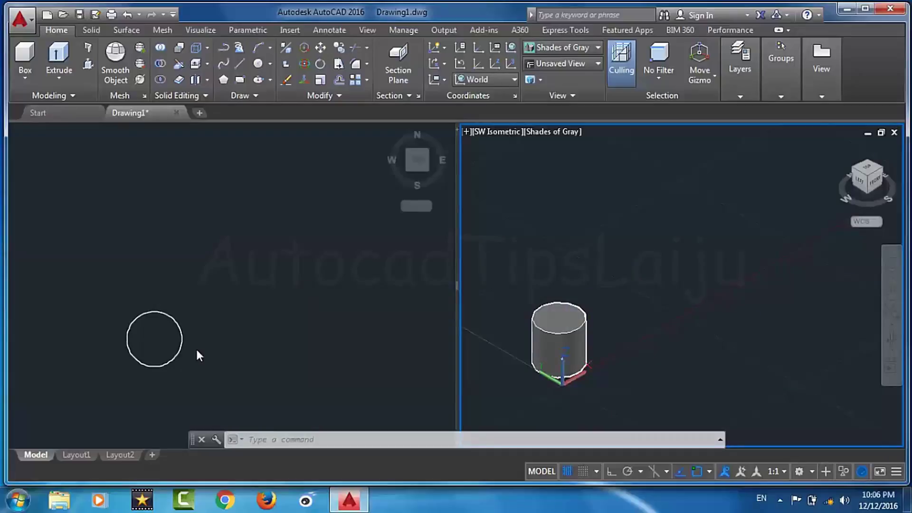
{"action": "left_click", "coordinate": [214, 277]}
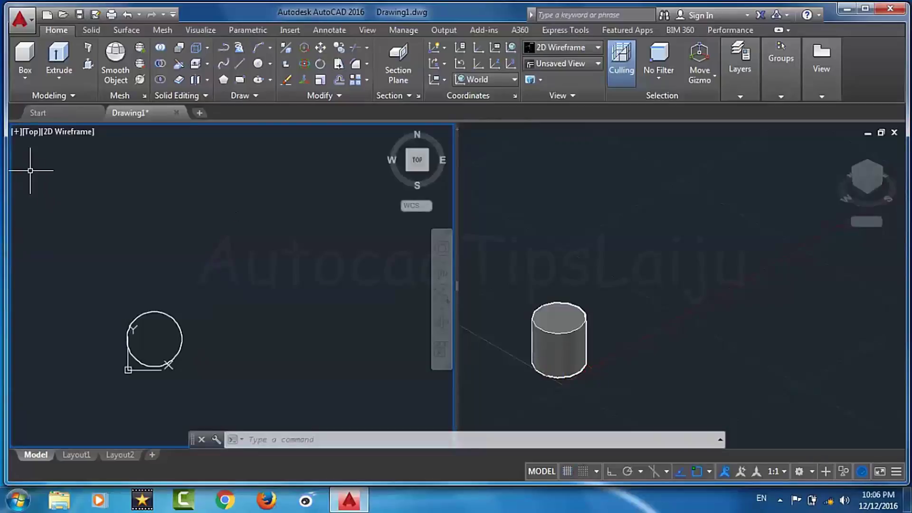
{"action": "left_click", "coordinate": [255, 68]}
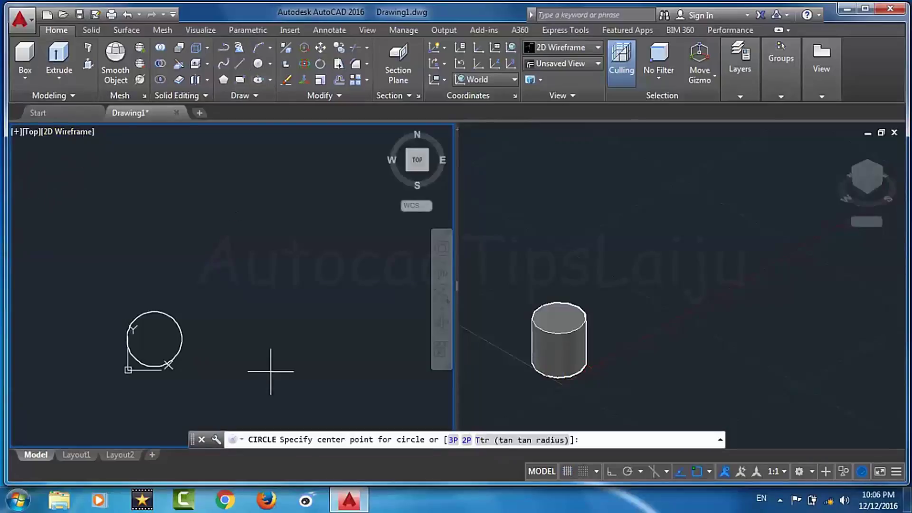
Draw a second radius-10 circle to the right of the first.
{"action": "left_click", "coordinate": [242, 340]}
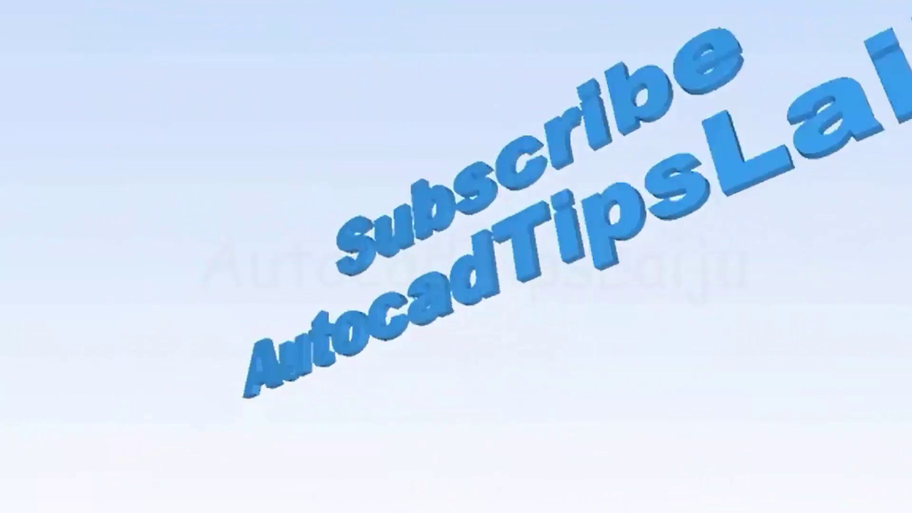
{"action": "type", "text": "10"}
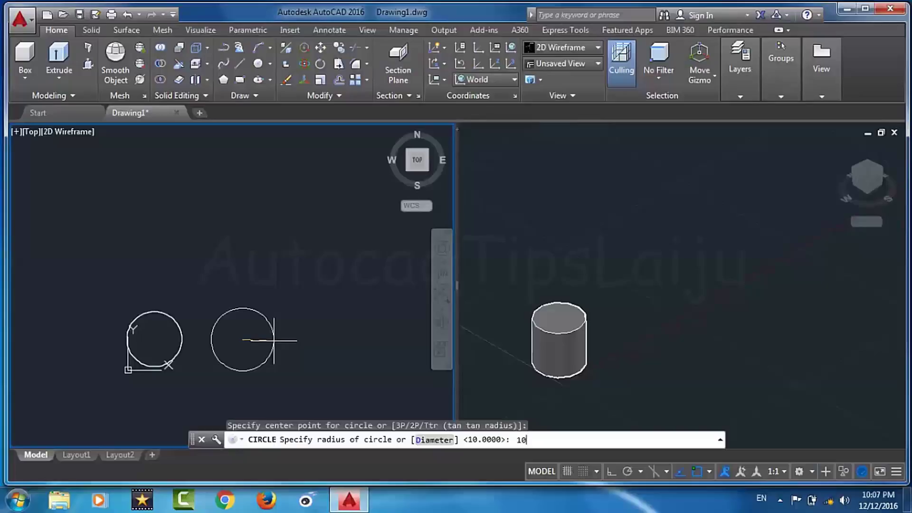
{"action": "key", "text": "Return"}
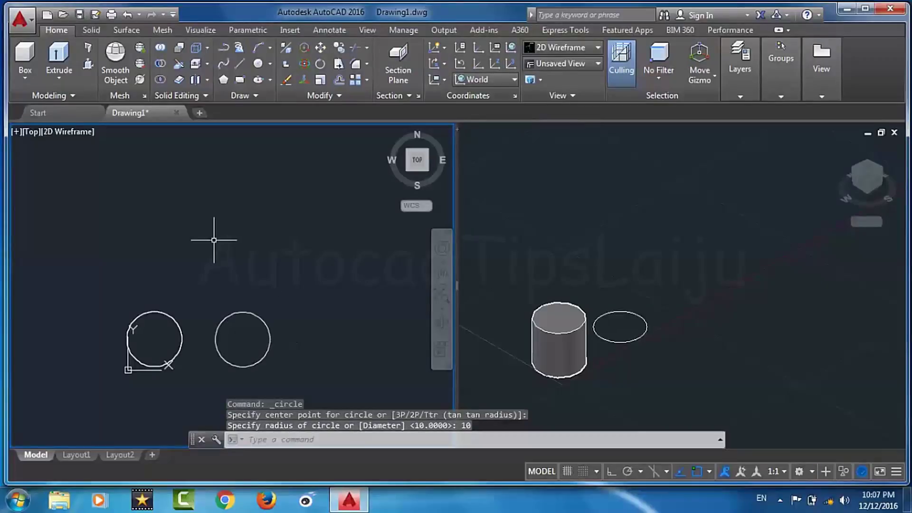
Extrude the second circle 20 units in Surface mode instead of as a solid.
{"action": "left_click", "coordinate": [58, 53]}
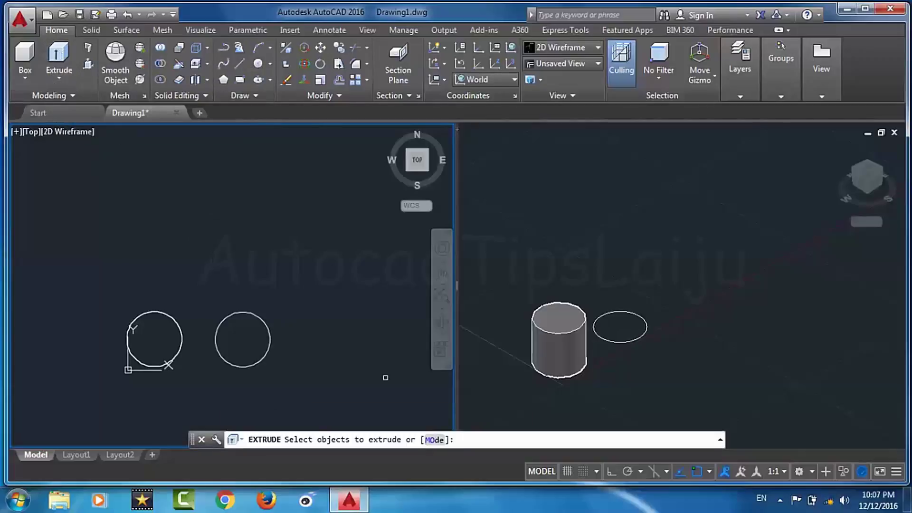
{"action": "left_click", "coordinate": [433, 441]}
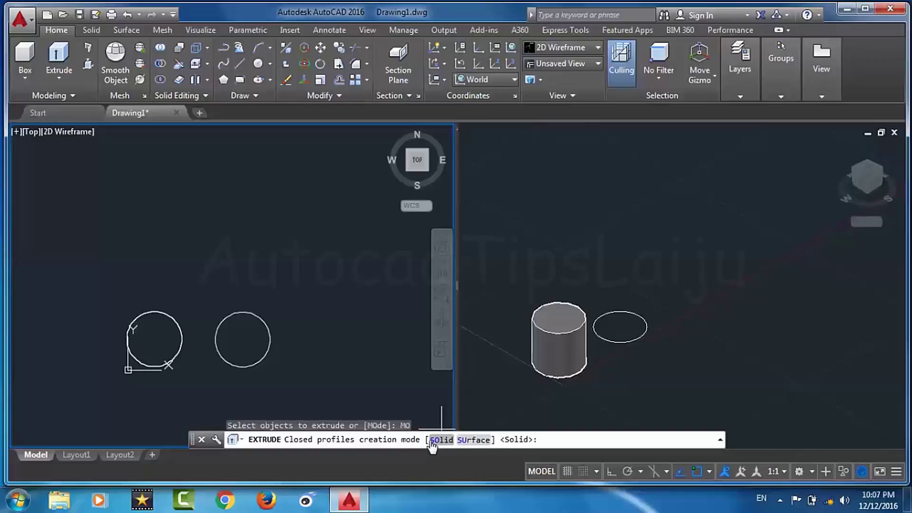
{"action": "left_click", "coordinate": [465, 440]}
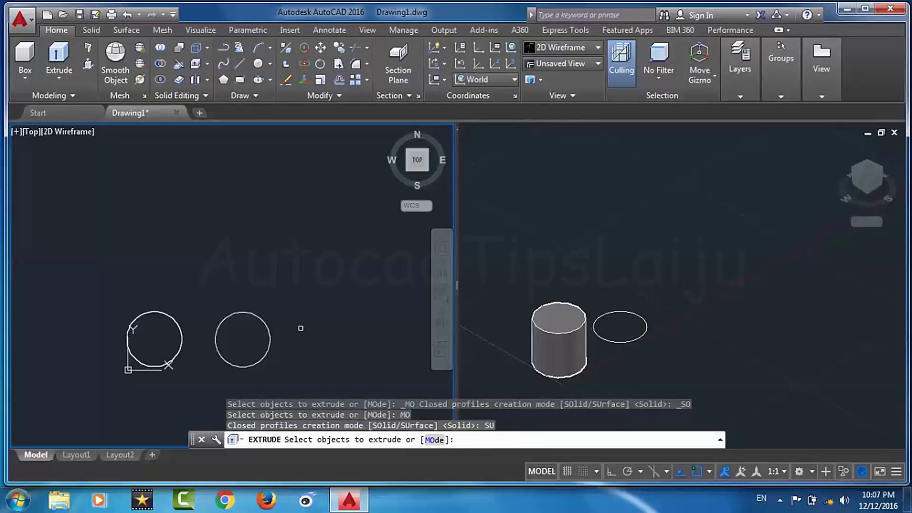
{"action": "left_click", "coordinate": [268, 328]}
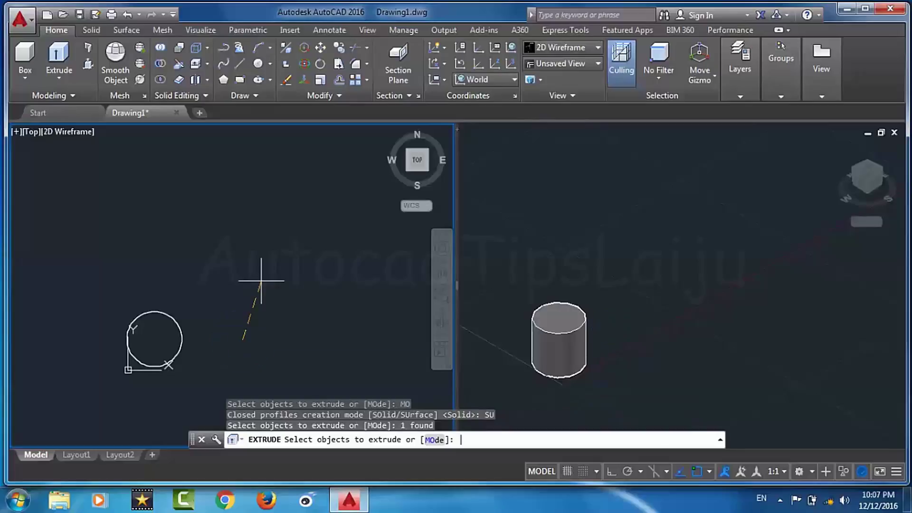
{"action": "key", "text": "Return"}
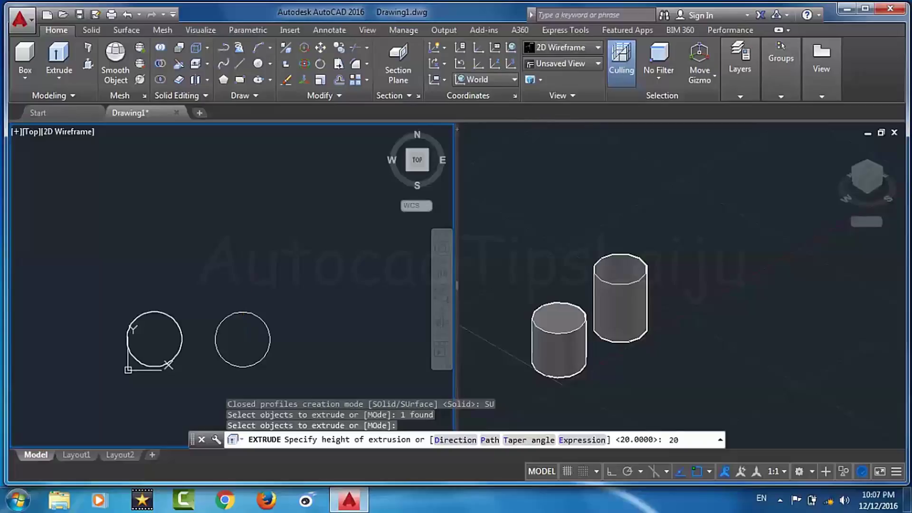
{"action": "key", "text": "Return"}
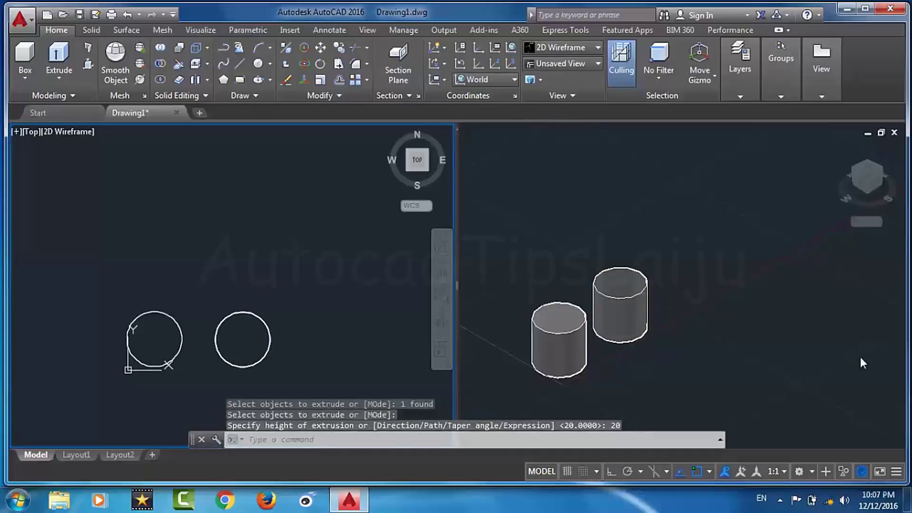
Orbit the isometric view to look down on the cylinders, revealing the hollow surface one.
{"action": "left_click", "coordinate": [790, 341]}
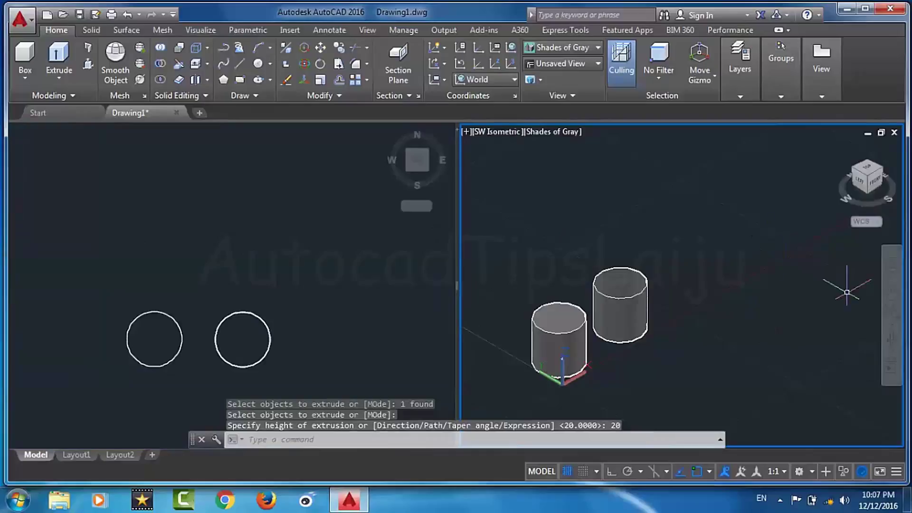
{"action": "left_click", "coordinate": [893, 337]}
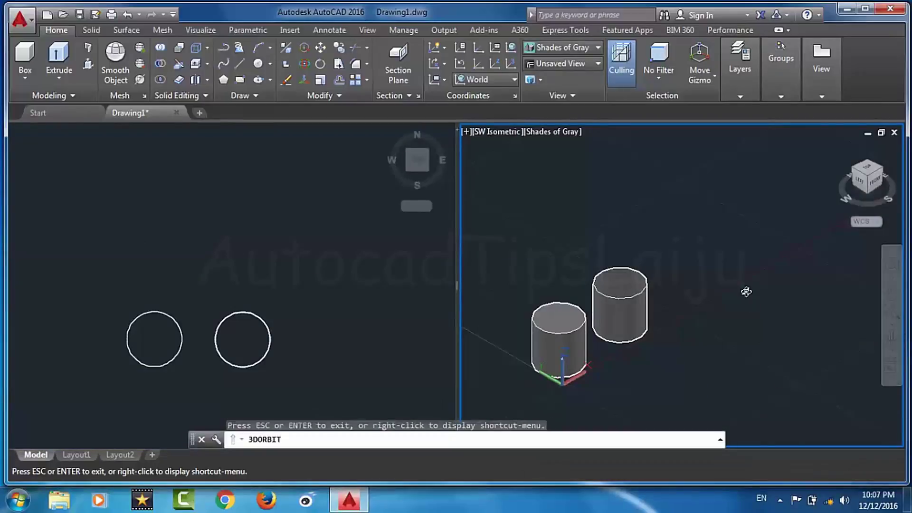
{"action": "left_click_drag", "start_coordinate": [717, 278], "coordinate": [690, 320]}
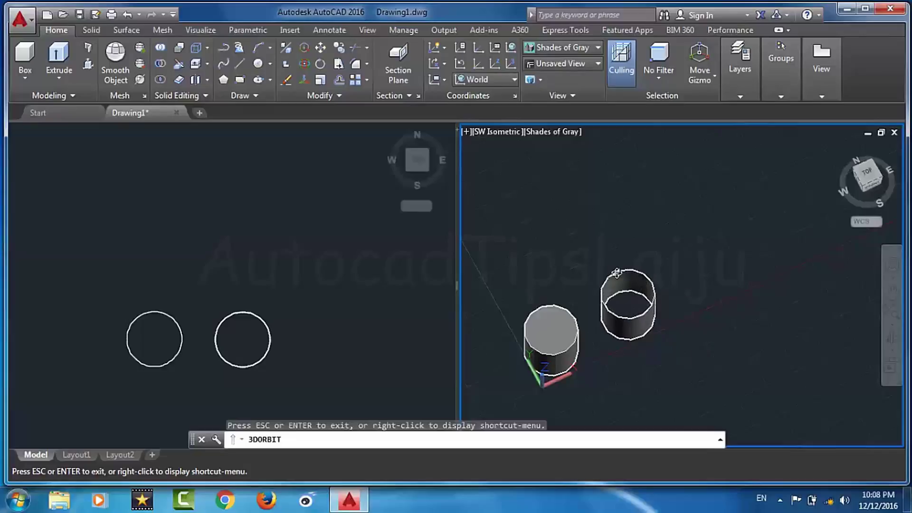
{"action": "left_click_drag", "start_coordinate": [617, 274], "coordinate": [615, 261]}
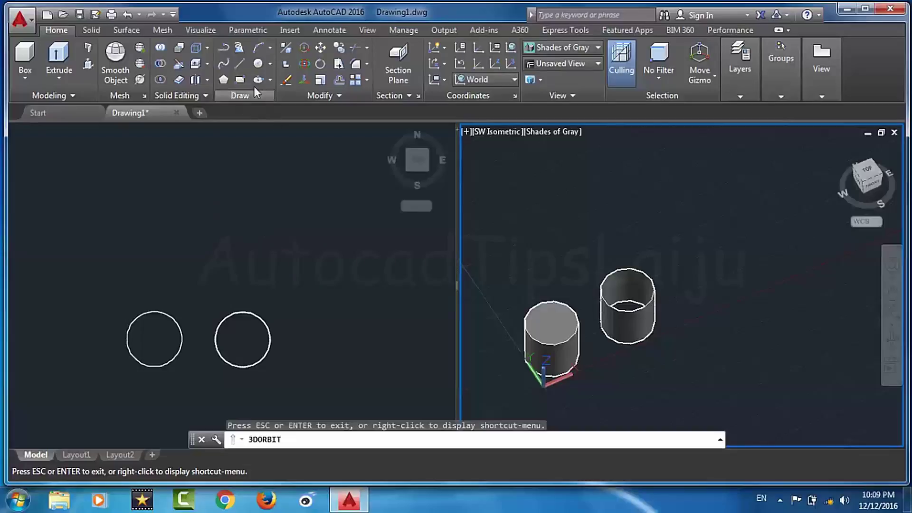
Draw a third radius-10 circle in the Top view, to the right of the other two.
{"action": "left_click", "coordinate": [258, 64]}
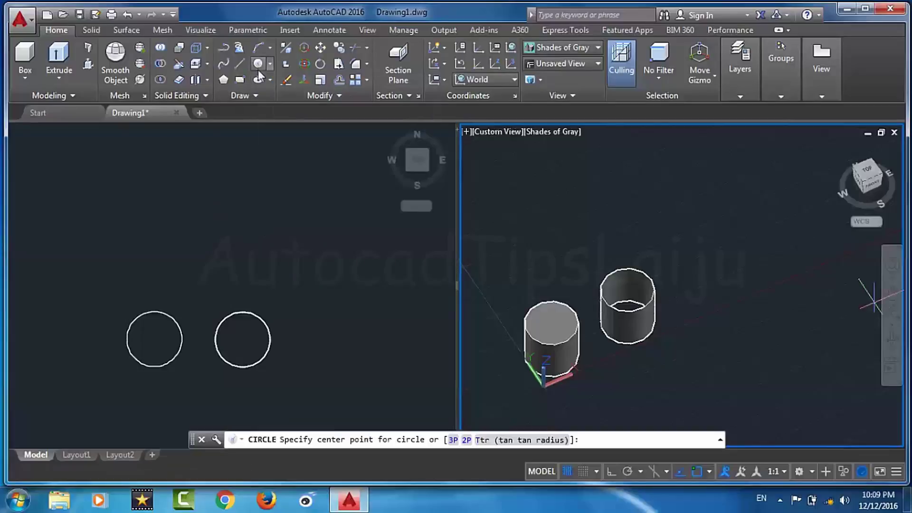
{"action": "left_click", "coordinate": [323, 335]}
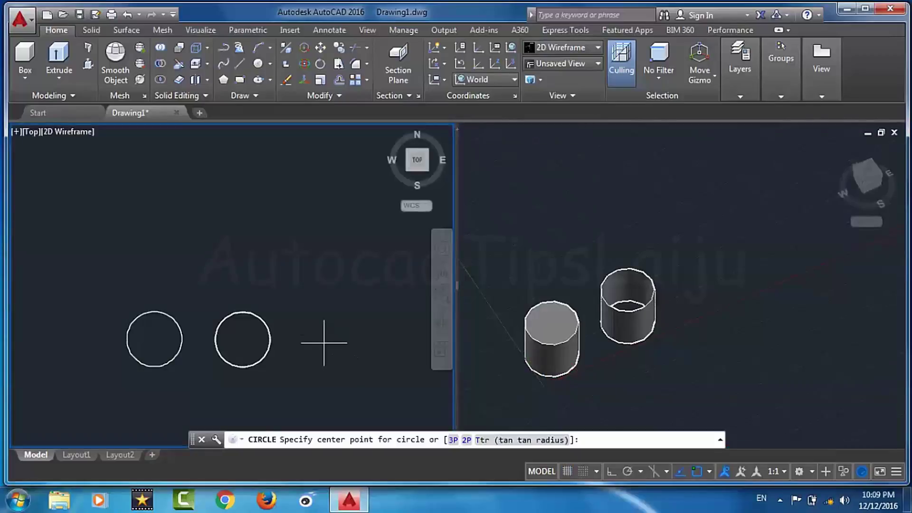
{"action": "left_click", "coordinate": [323, 342]}
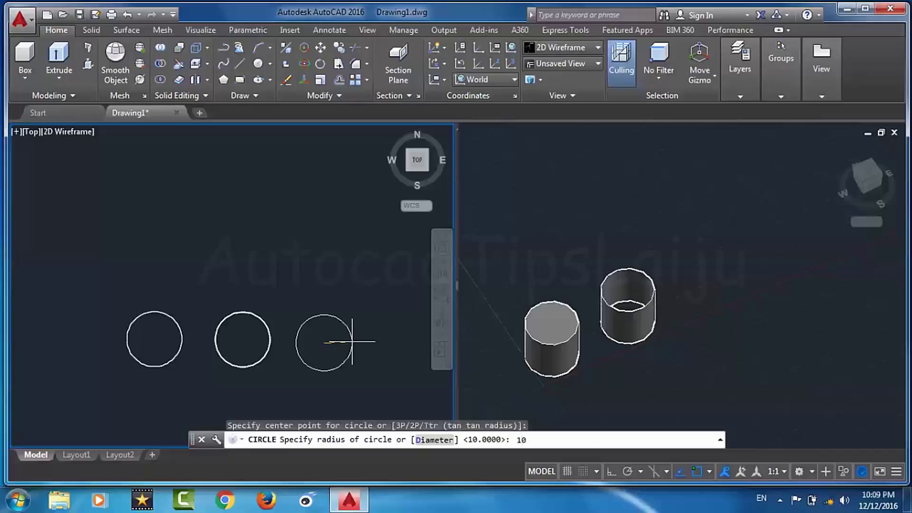
{"action": "key", "text": "Return"}
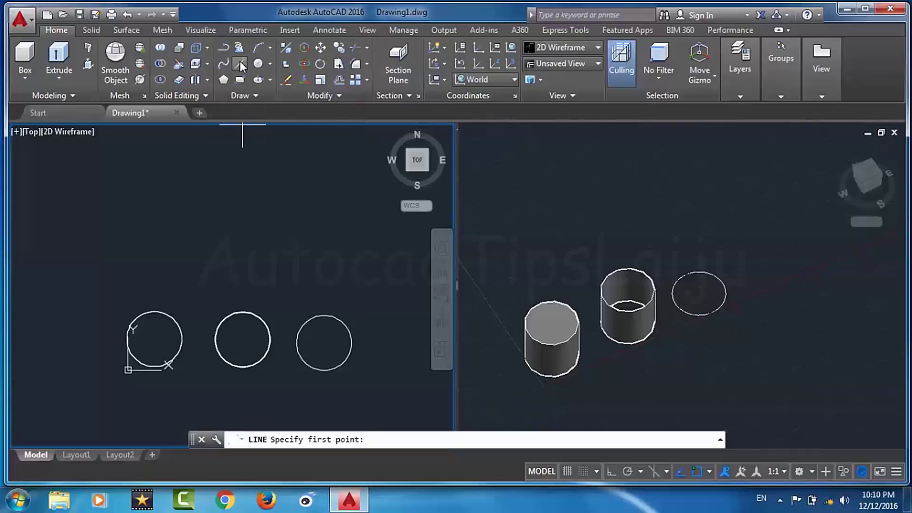
{"action": "left_click", "coordinate": [742, 214]}
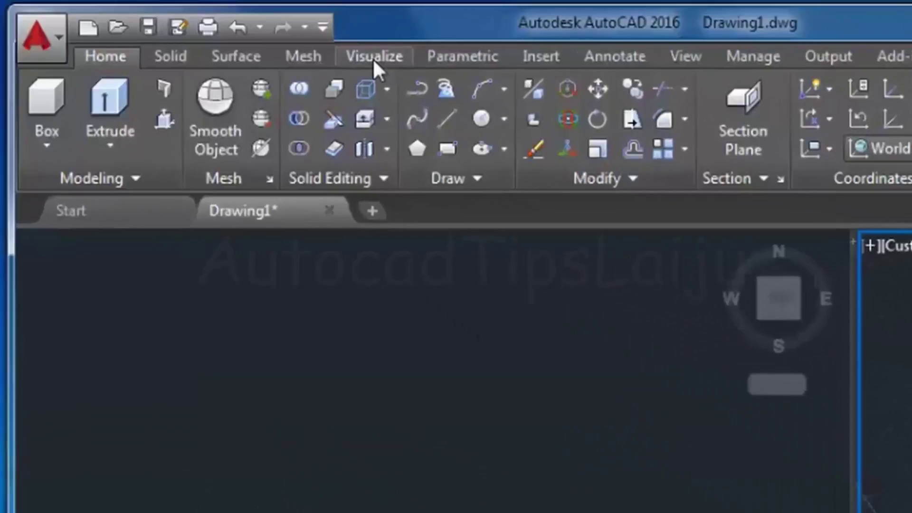
Define a 3 Point UCS with origin beside the third circle and Y axis pointing up.
{"action": "left_click", "coordinate": [372, 58]}
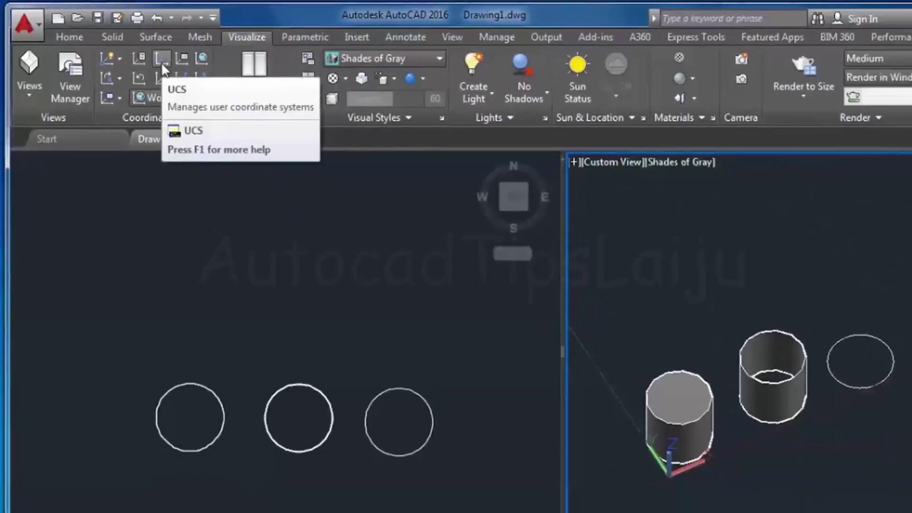
{"action": "left_click", "coordinate": [244, 91]}
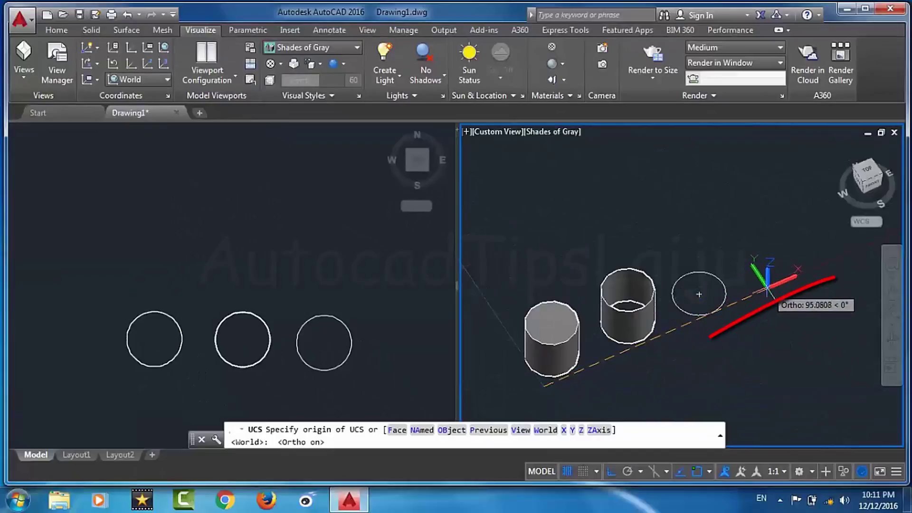
{"action": "left_click", "coordinate": [764, 284]}
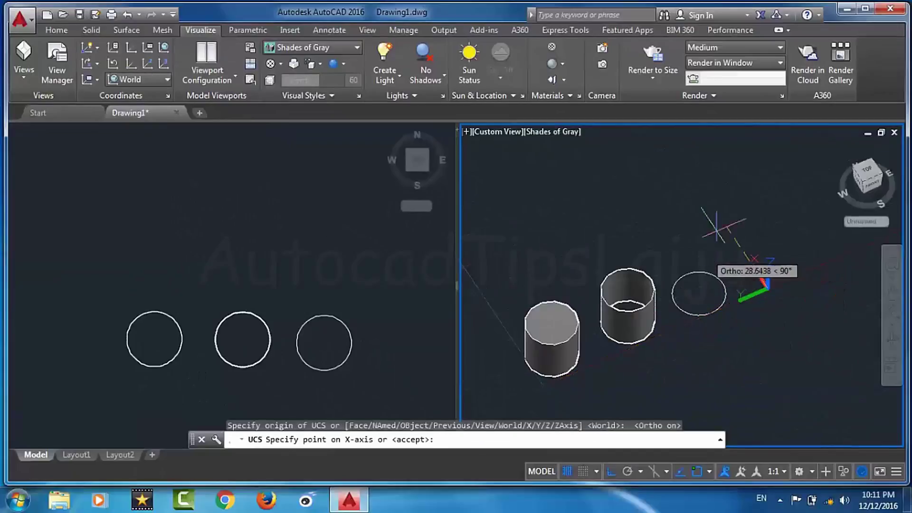
{"action": "left_click", "coordinate": [843, 260]}
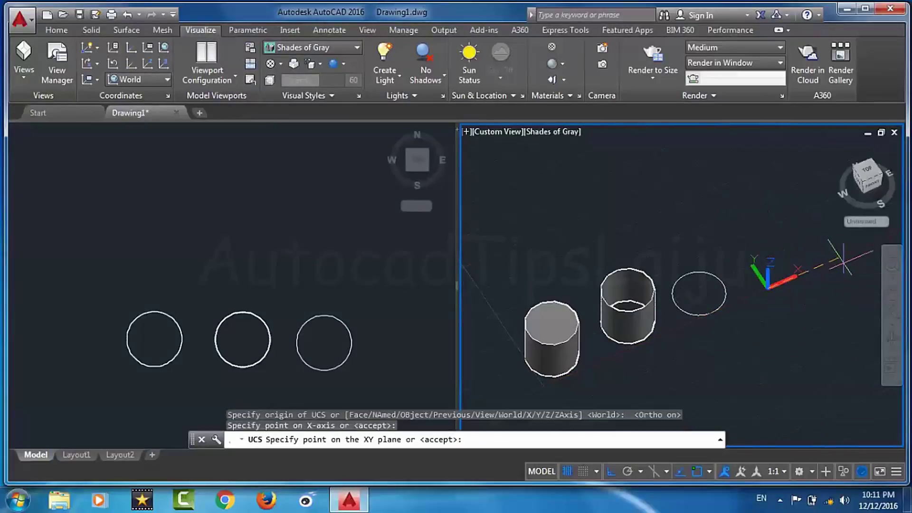
{"action": "left_click", "coordinate": [781, 197]}
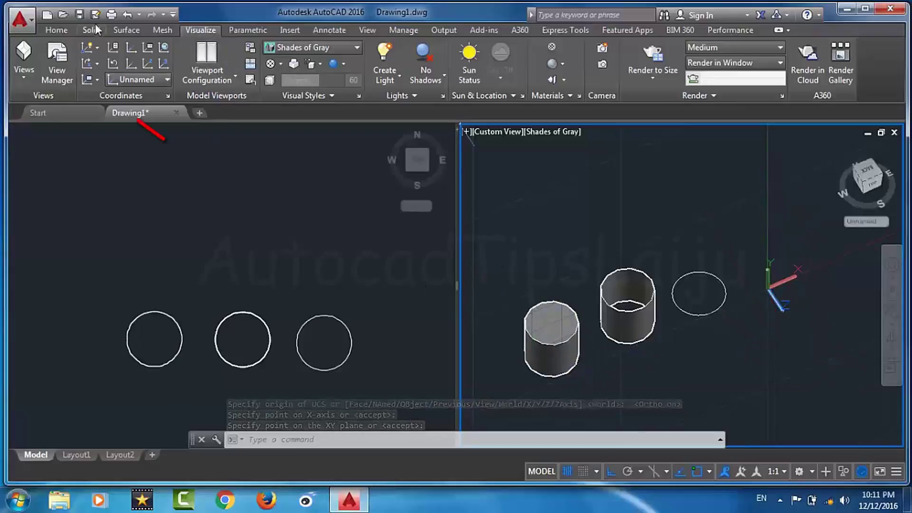
Draw a 50-unit vertical line beside the third circle to use as an extrusion path.
{"action": "left_click", "coordinate": [60, 31]}
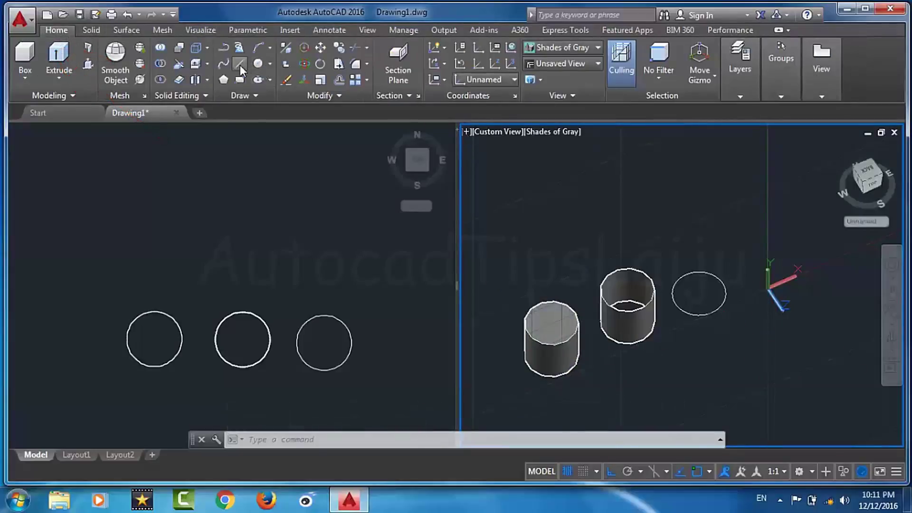
{"action": "left_click", "coordinate": [241, 63]}
{"action": "left_click", "coordinate": [744, 263]}
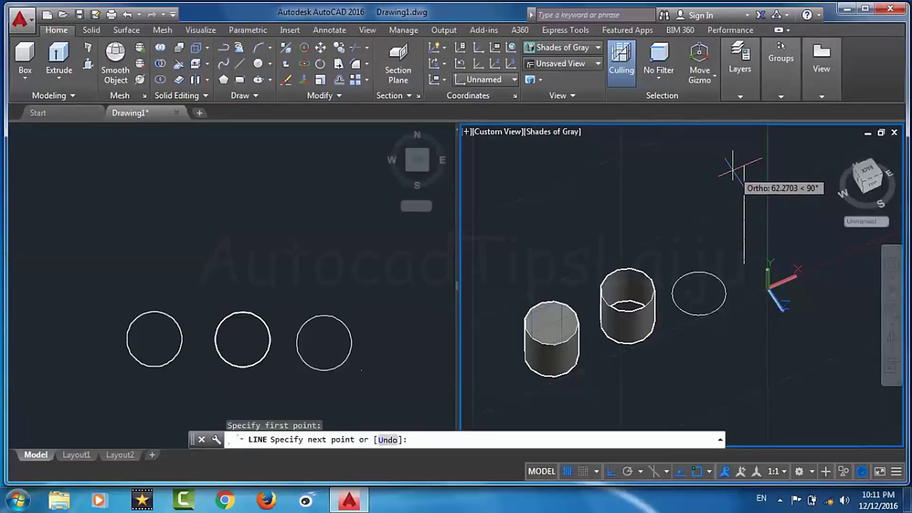
{"action": "type", "text": "50"}
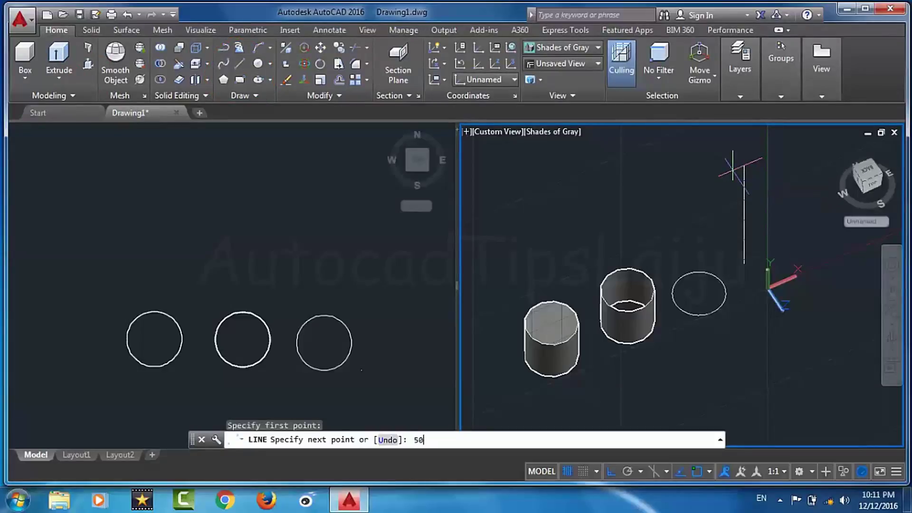
{"action": "key", "text": "Return"}
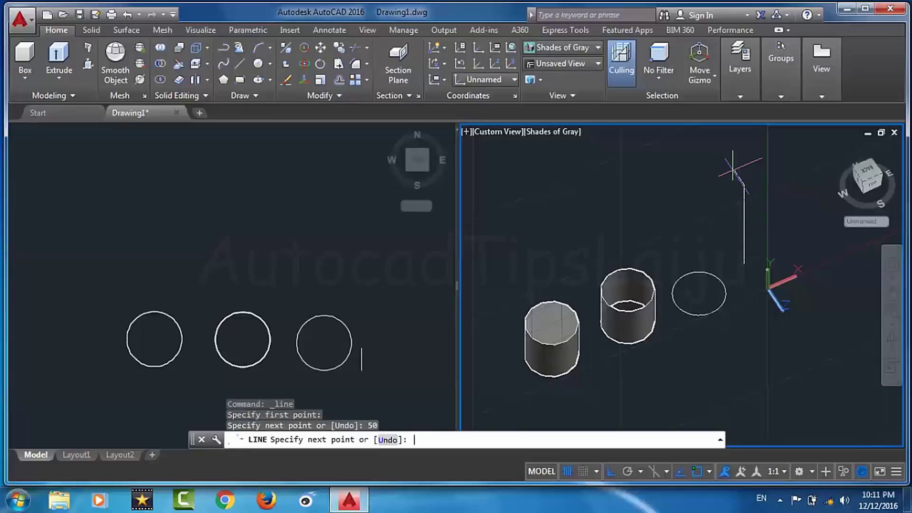
{"action": "key", "text": "Return"}
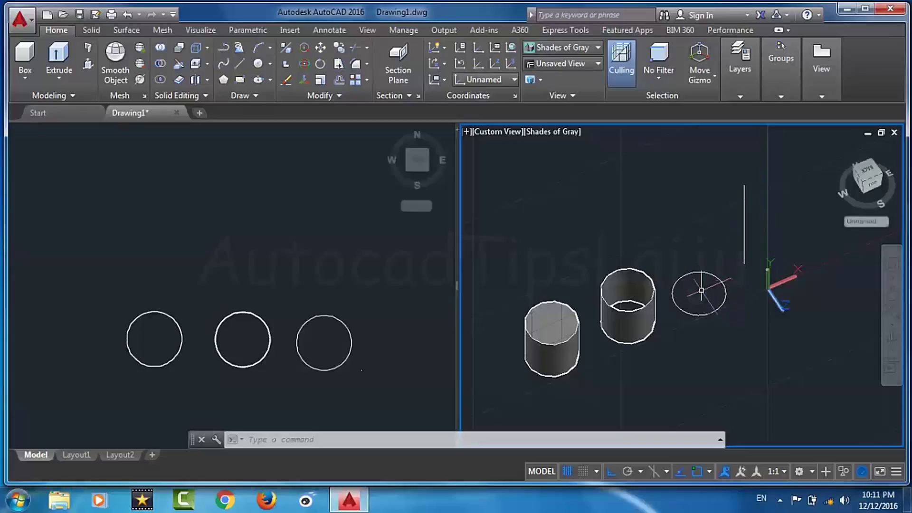
Extrude the third circle along the vertical line path, then make the Top viewport current.
{"action": "left_click", "coordinate": [59, 53]}
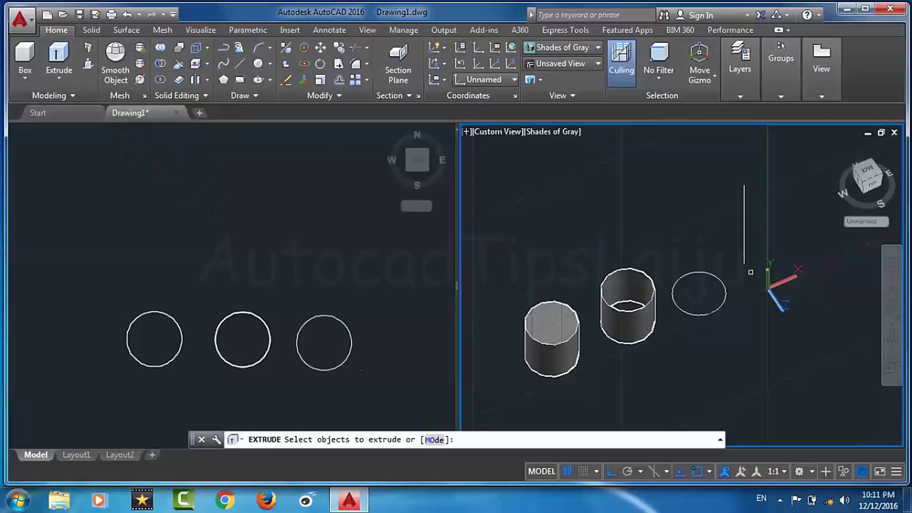
{"action": "left_click", "coordinate": [727, 294]}
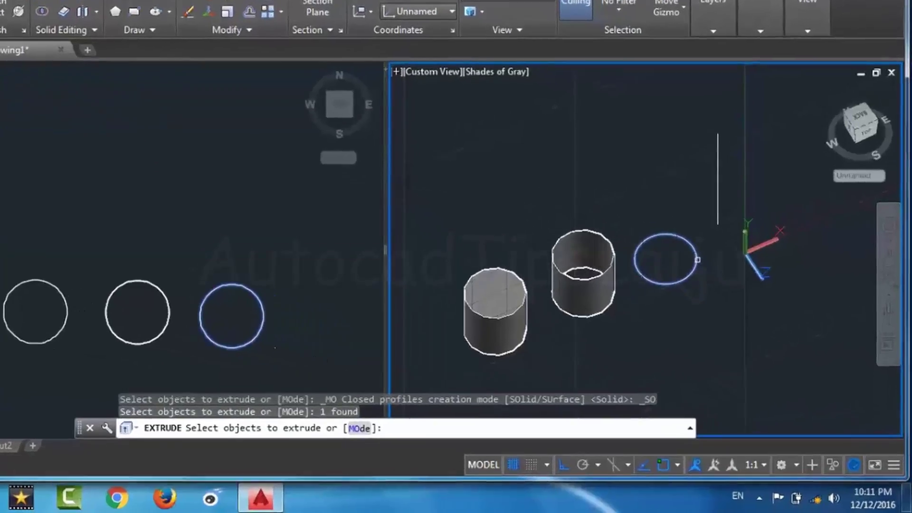
{"action": "key", "text": "Return"}
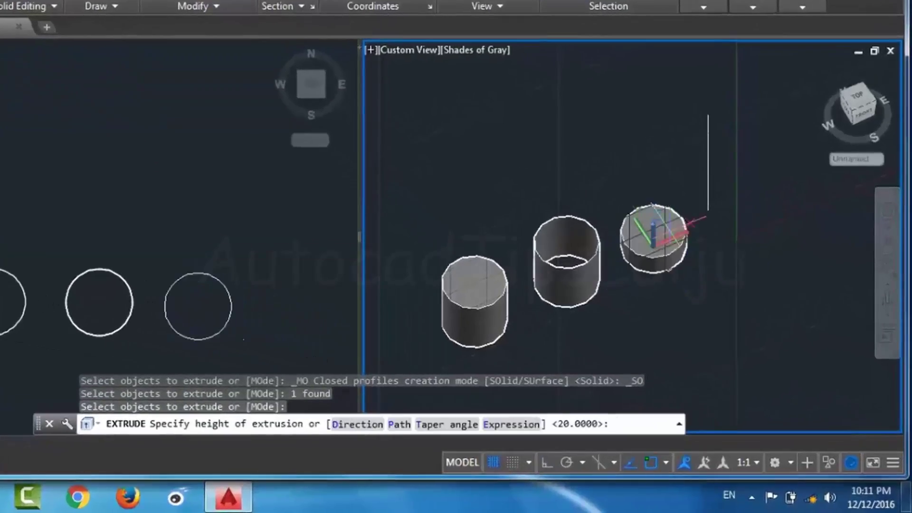
{"action": "right_click", "coordinate": [653, 181]}
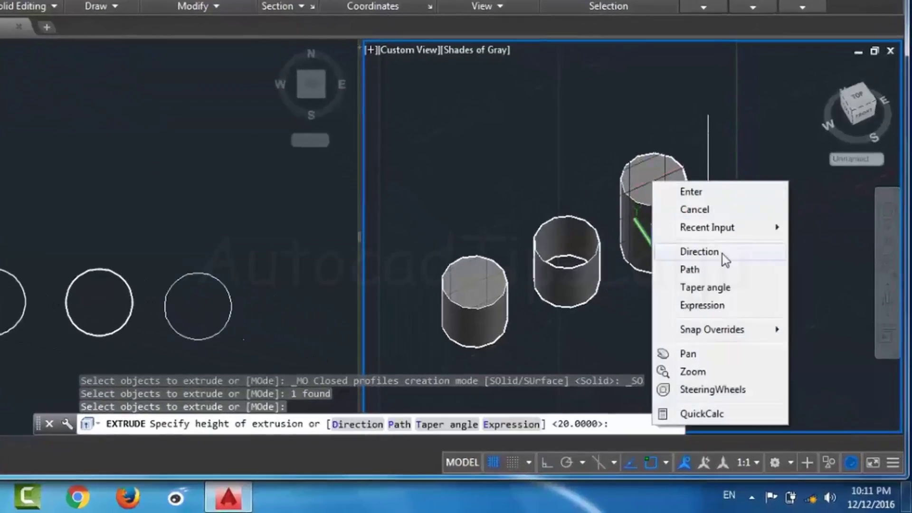
{"action": "left_click", "coordinate": [698, 272]}
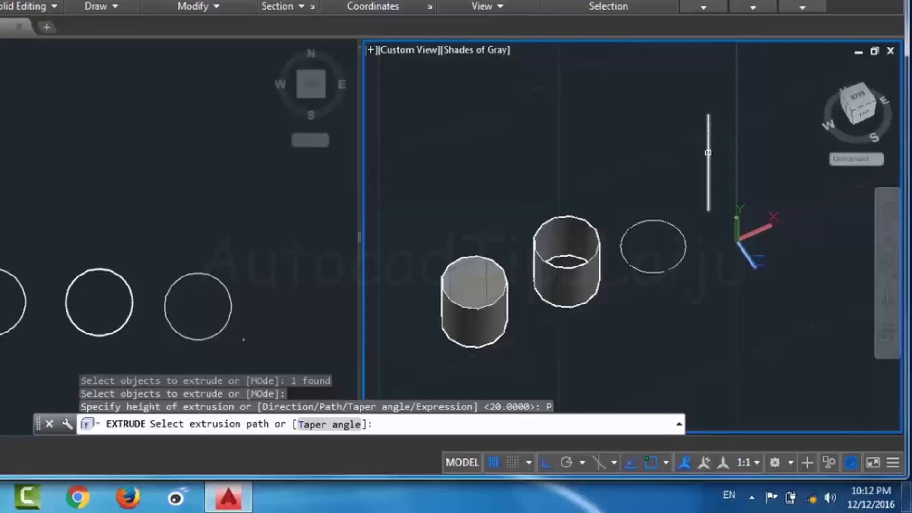
{"action": "left_click", "coordinate": [707, 152]}
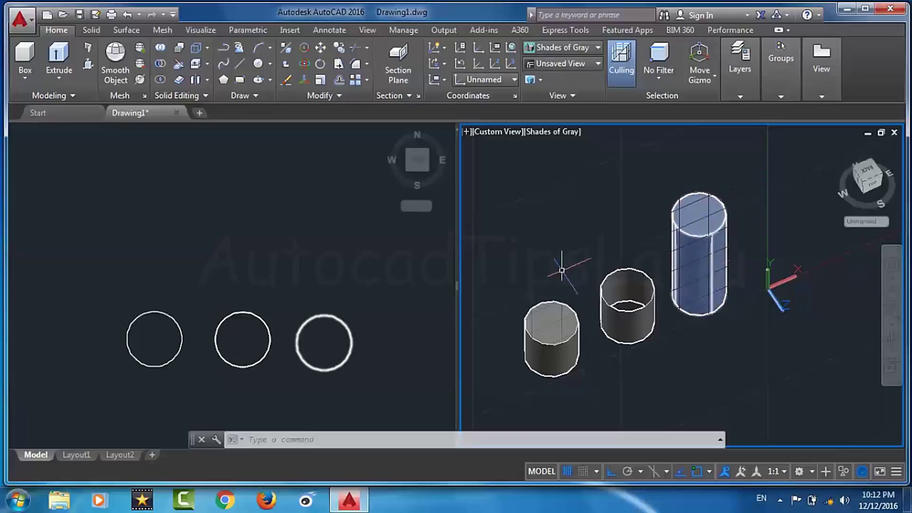
{"action": "left_click", "coordinate": [219, 299]}
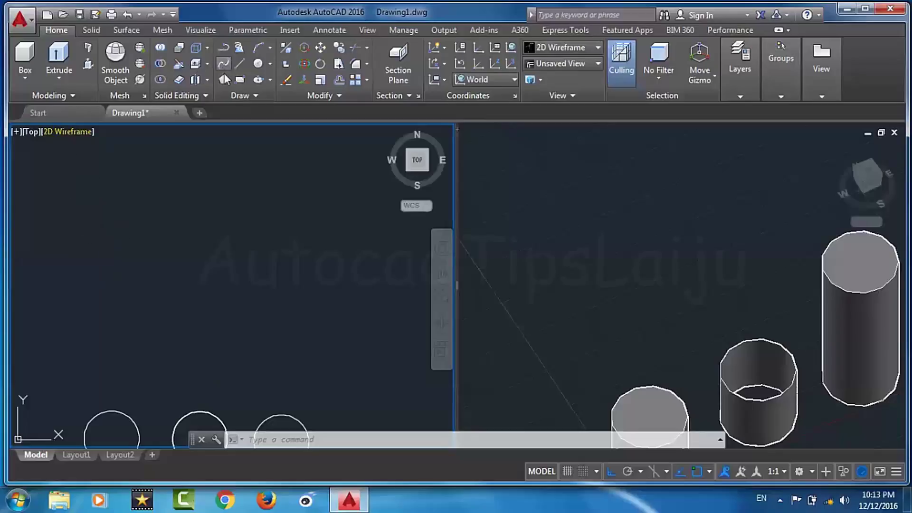
Draw a three-segment stepped polyline in the Top view: right, down, then right.
{"action": "left_click", "coordinate": [238, 64]}
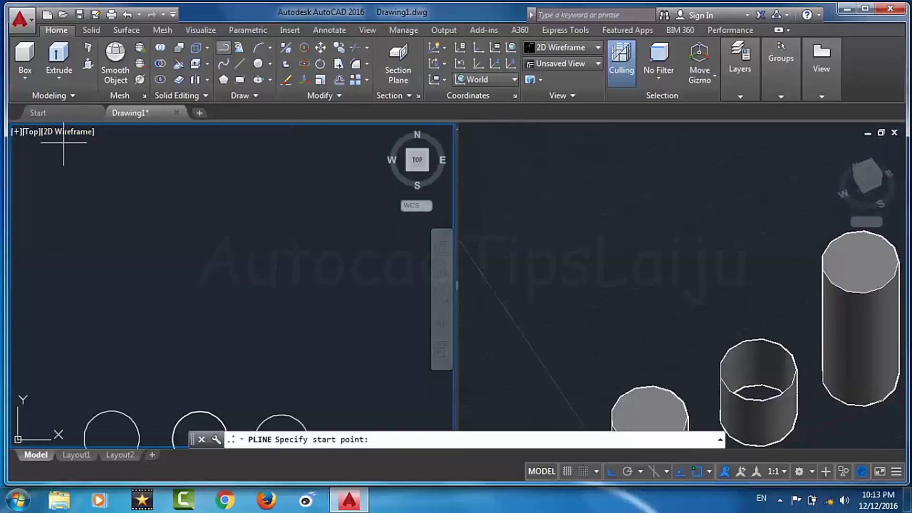
{"action": "left_click", "coordinate": [199, 233]}
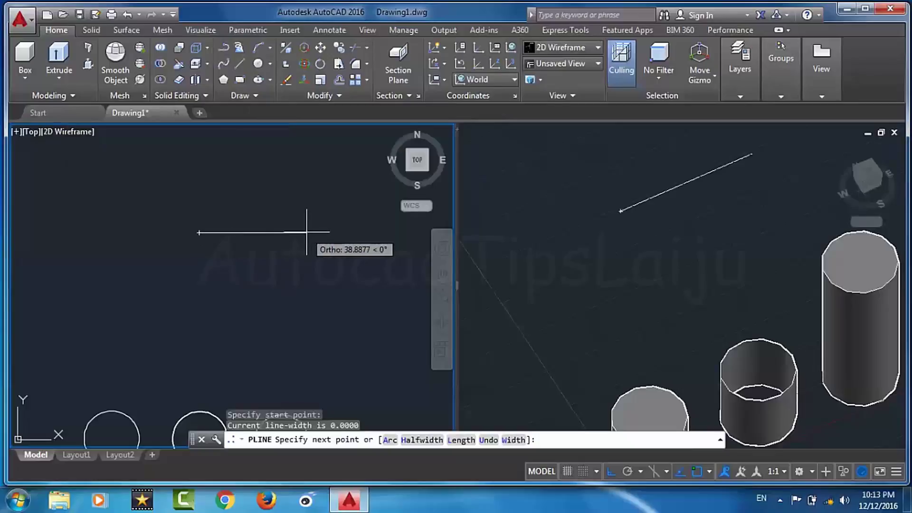
{"action": "left_click", "coordinate": [243, 234]}
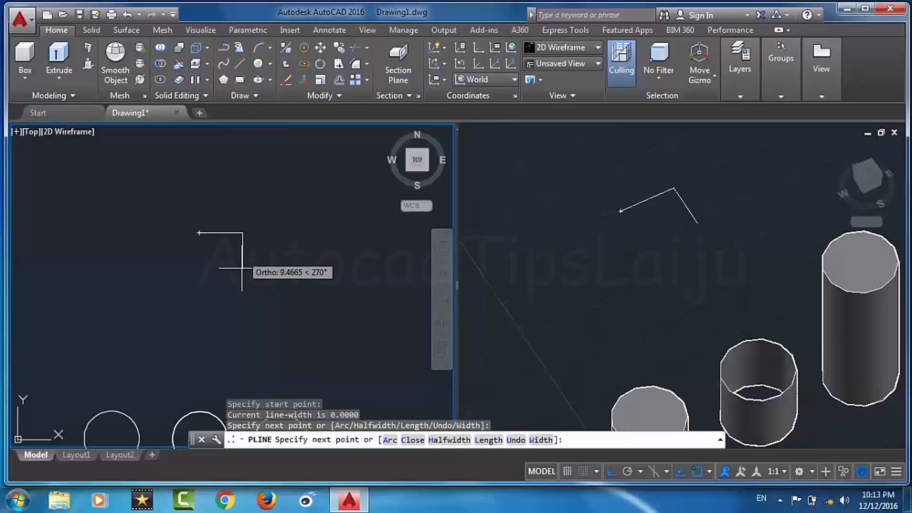
{"action": "left_click", "coordinate": [240, 297]}
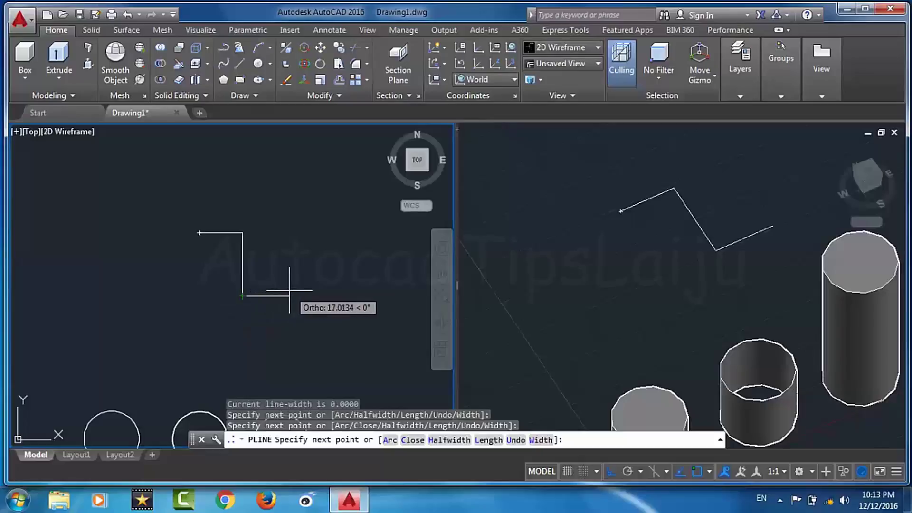
{"action": "left_click", "coordinate": [289, 290]}
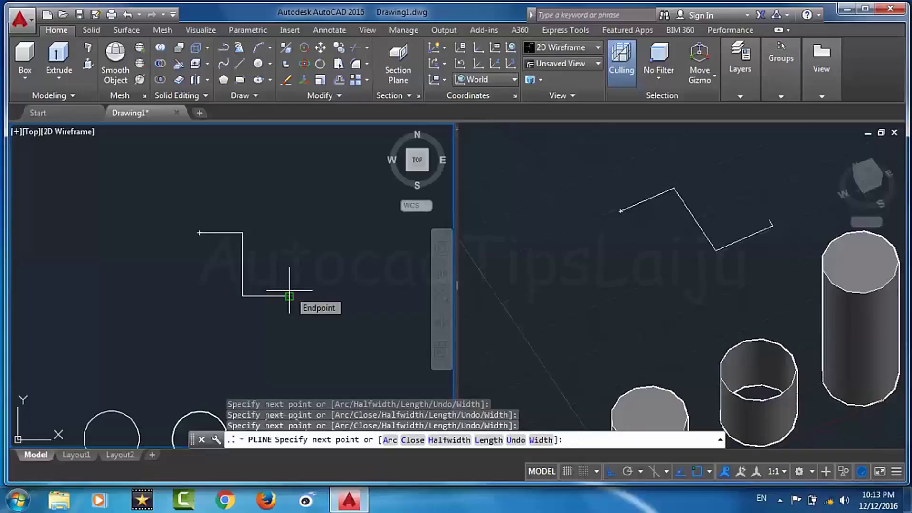
{"action": "key", "text": "Return"}
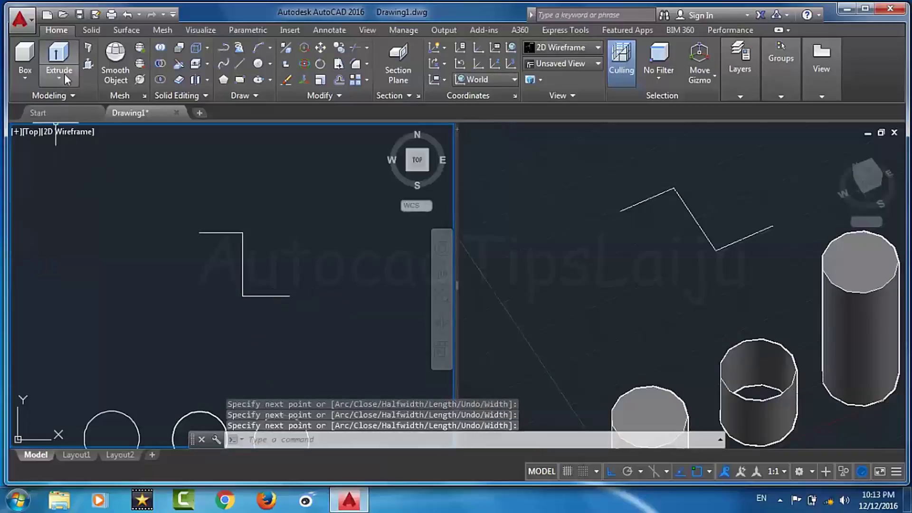
Extrude the stepped polyline to a height of 30.
{"action": "left_click", "coordinate": [61, 55]}
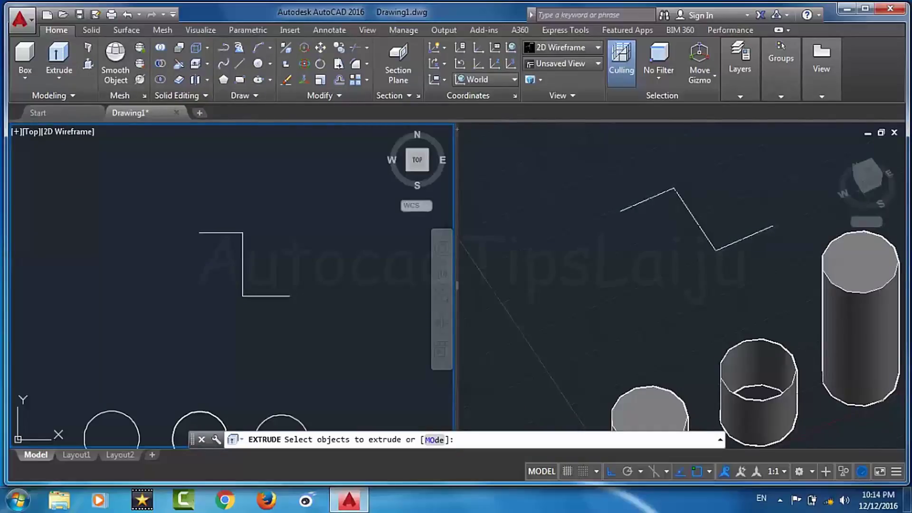
{"action": "left_click", "coordinate": [242, 257]}
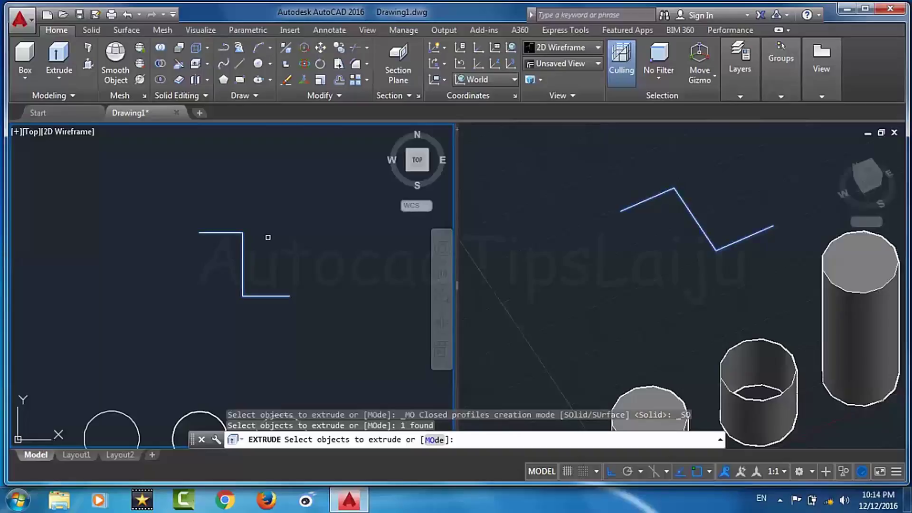
{"action": "right_click", "coordinate": [267, 238]}
{"action": "left_click", "coordinate": [297, 247]}
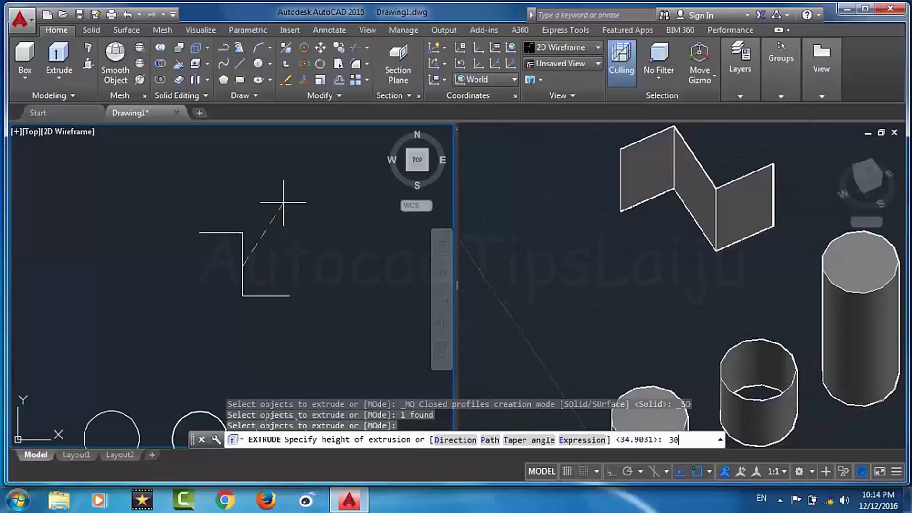
{"action": "type", "text": "30"}
{"action": "key", "text": "Return"}
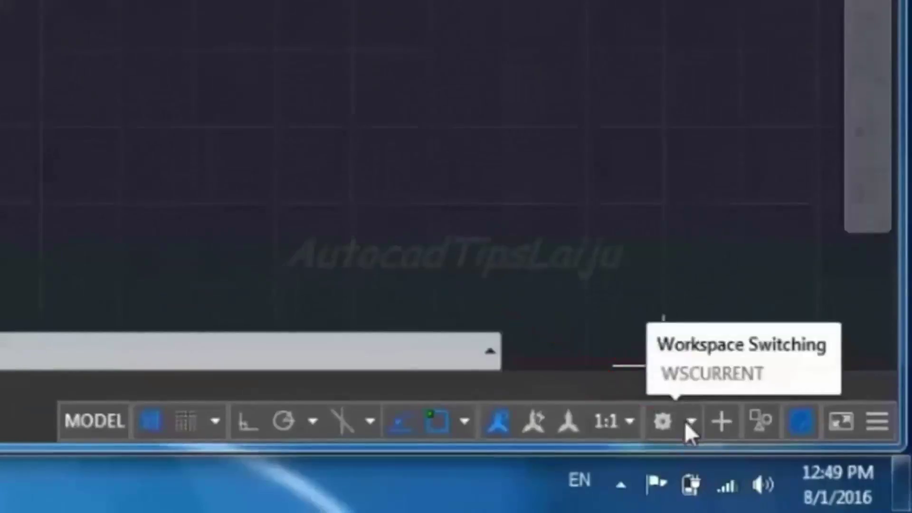
Switch to the 3D Modeling workspace from the status-bar workspace list.
{"action": "left_click", "coordinate": [688, 424]}
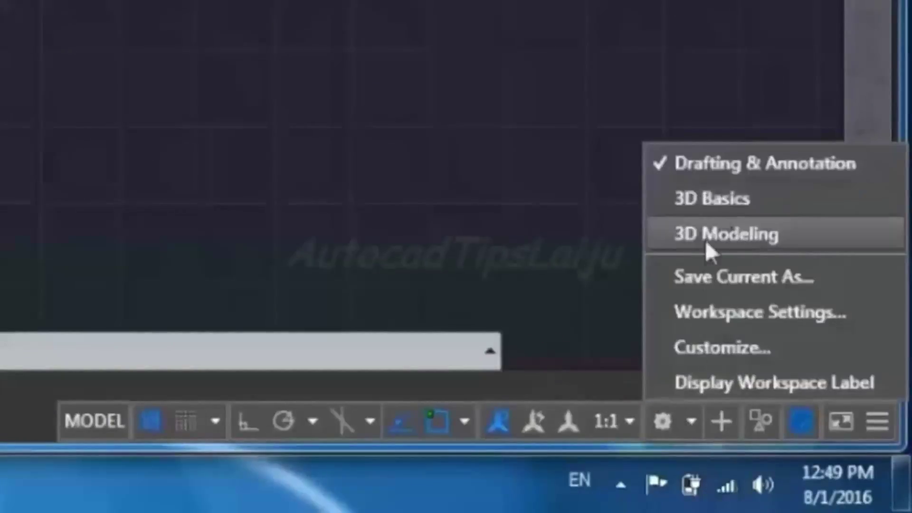
{"action": "left_click", "coordinate": [694, 235]}
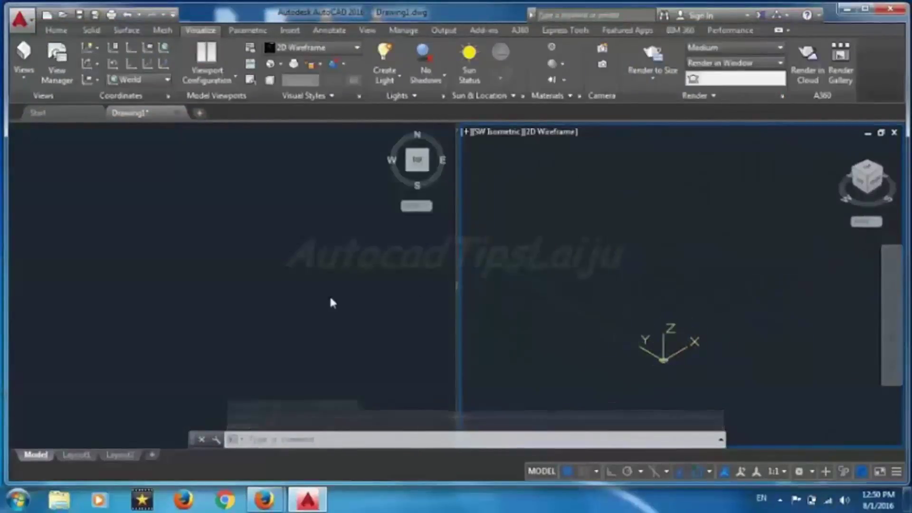
Make the Top viewport current and create a rectangular box solid.
{"action": "left_click", "coordinate": [220, 289]}
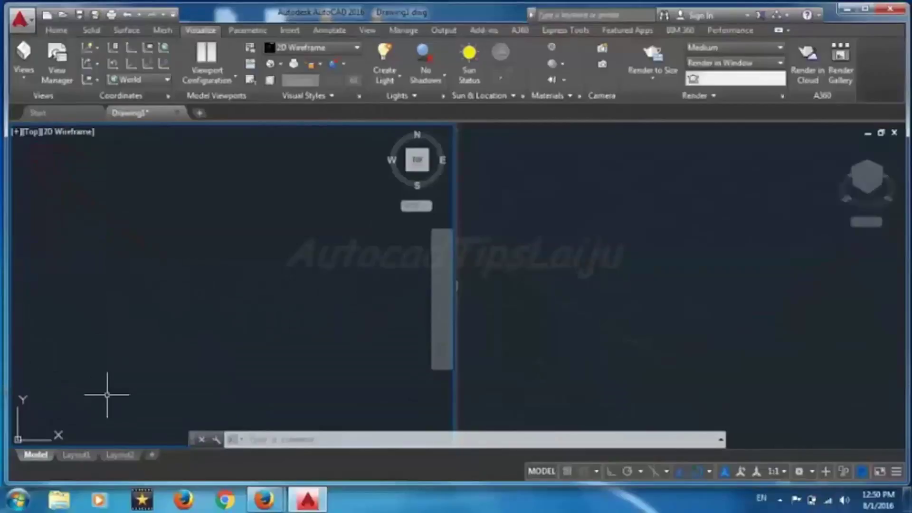
{"action": "left_click", "coordinate": [323, 475]}
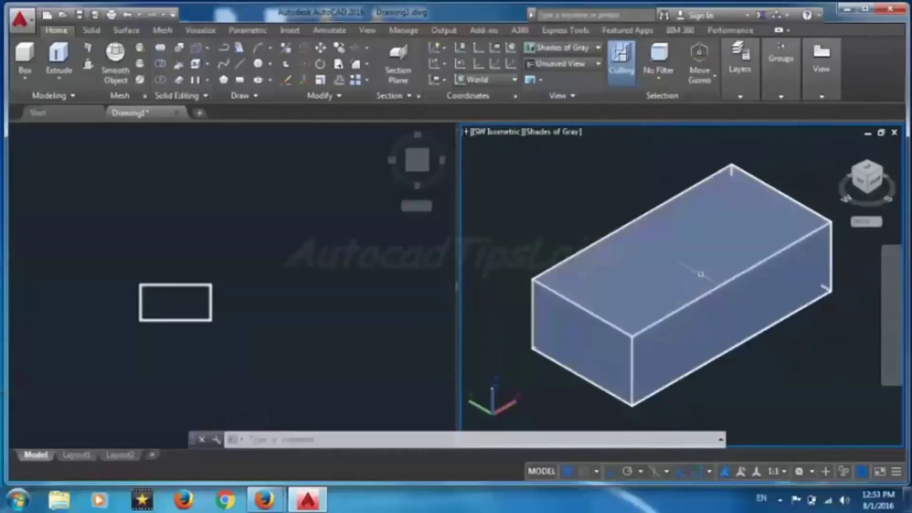
Display the selected box in the 2D Wireframe visual style.
{"action": "left_click", "coordinate": [683, 307]}
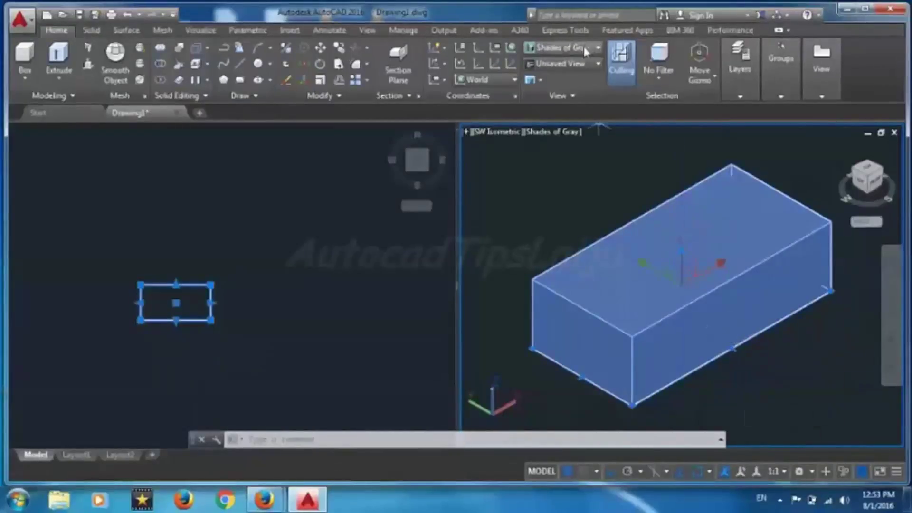
{"action": "left_click", "coordinate": [562, 48]}
{"action": "left_click", "coordinate": [549, 75]}
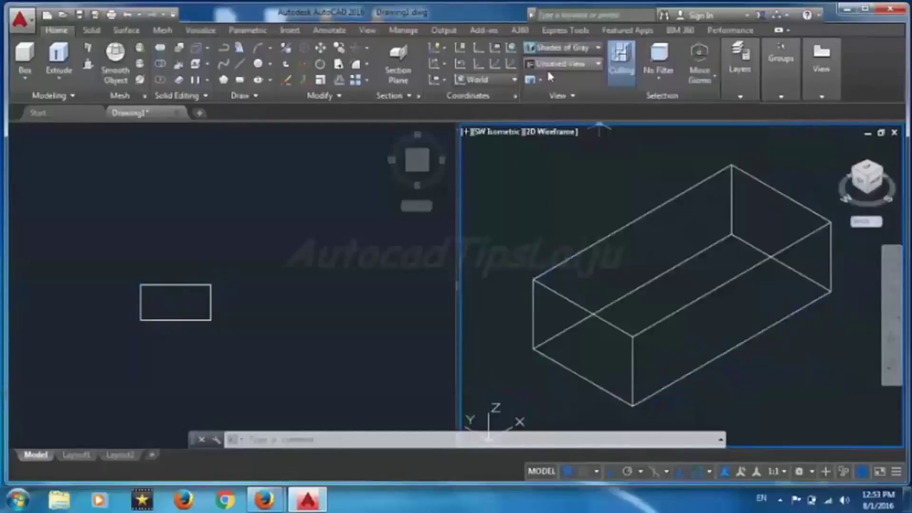
Stretch the box's side grip by 5 units.
{"action": "left_click", "coordinate": [701, 297]}
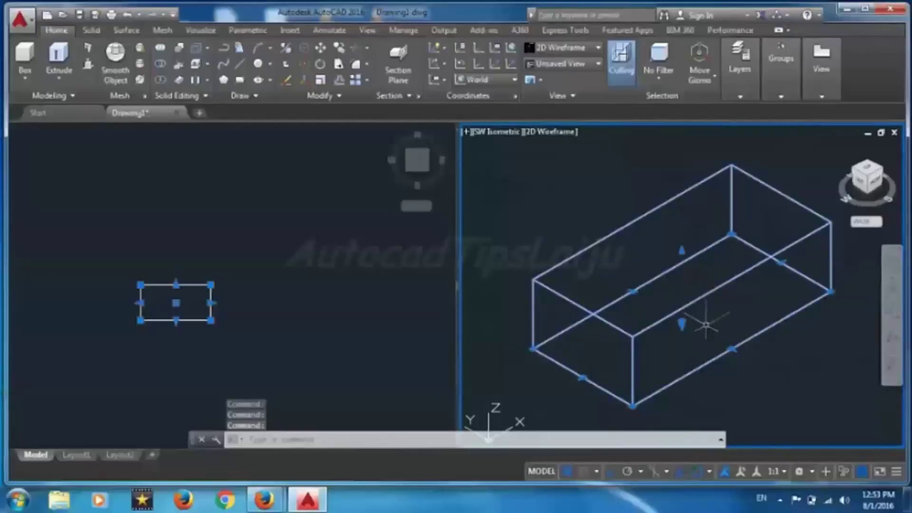
{"action": "left_click", "coordinate": [736, 348]}
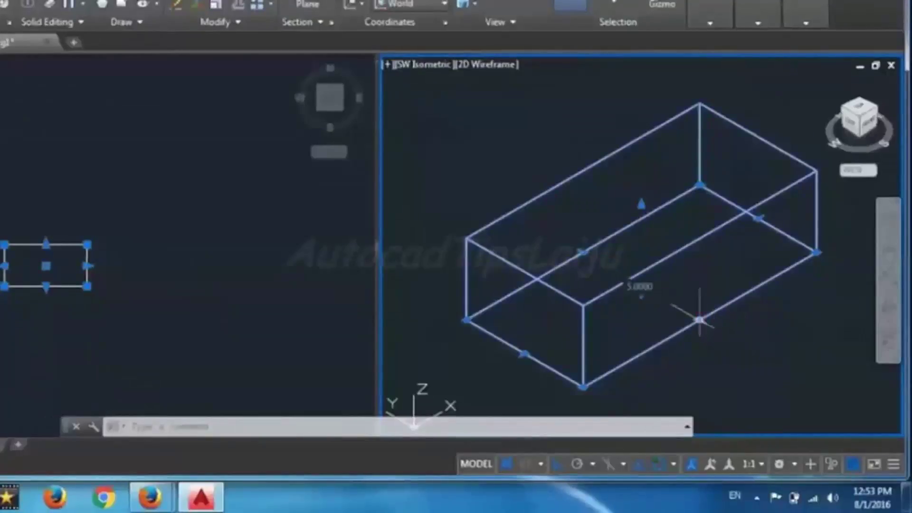
{"action": "left_click", "coordinate": [699, 320]}
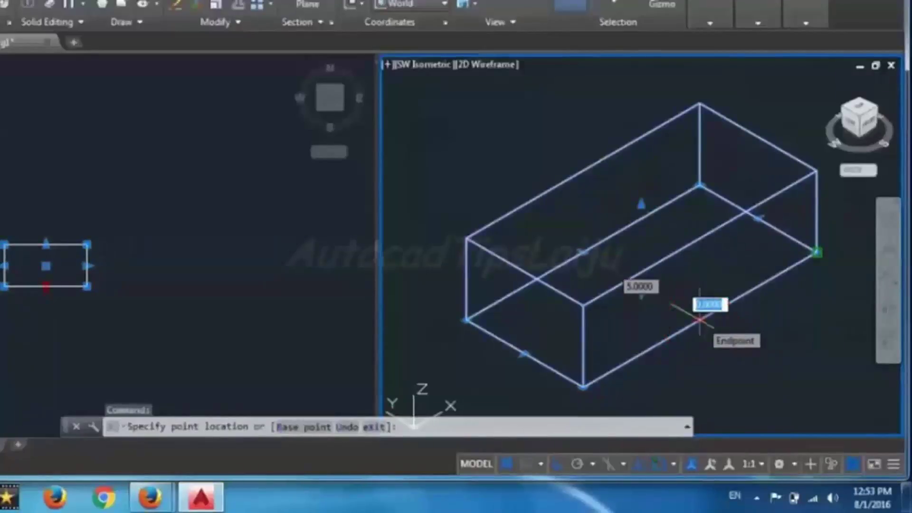
{"action": "type", "text": "5"}
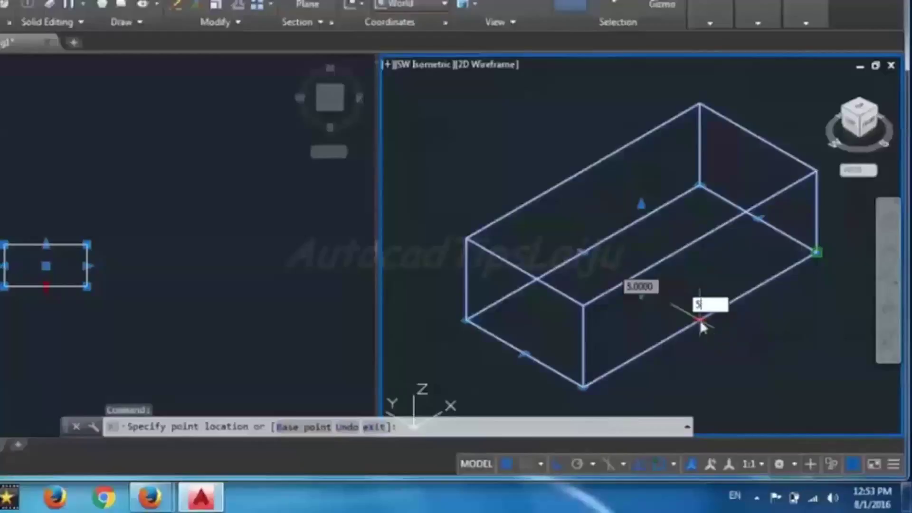
{"action": "key", "text": "Return"}
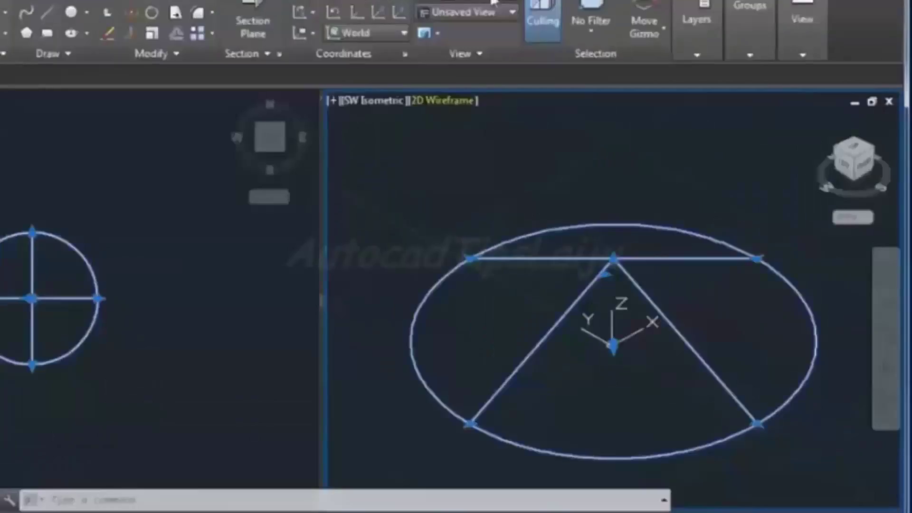
Set the visual style to Shades of Gray and clear the selection.
{"action": "left_click", "coordinate": [451, 2]}
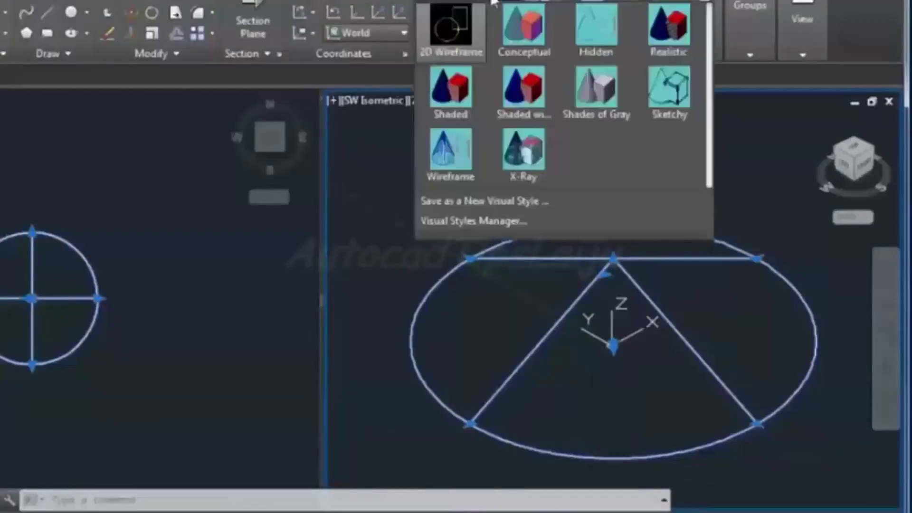
{"action": "left_click", "coordinate": [593, 97]}
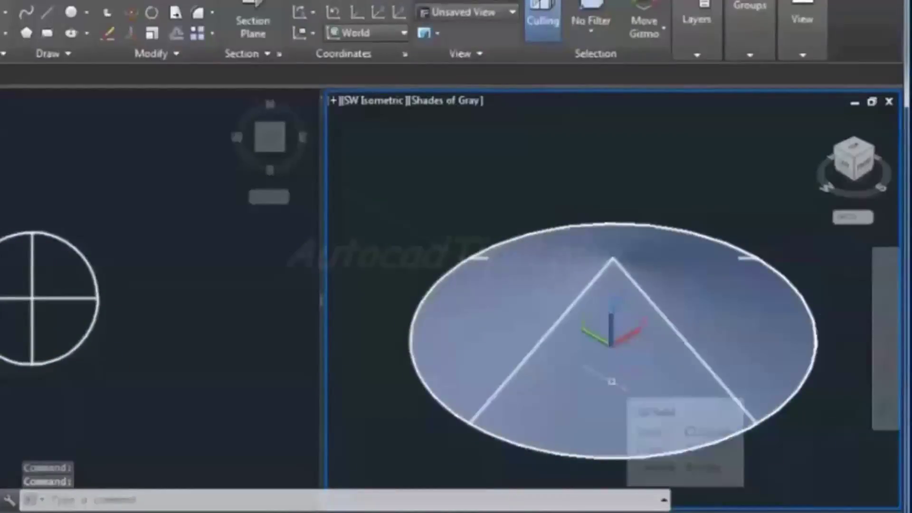
{"action": "key", "text": "Escape"}
Raise the cone's apex grip by 5 units to make it taller.
{"action": "left_click", "coordinate": [611, 260]}
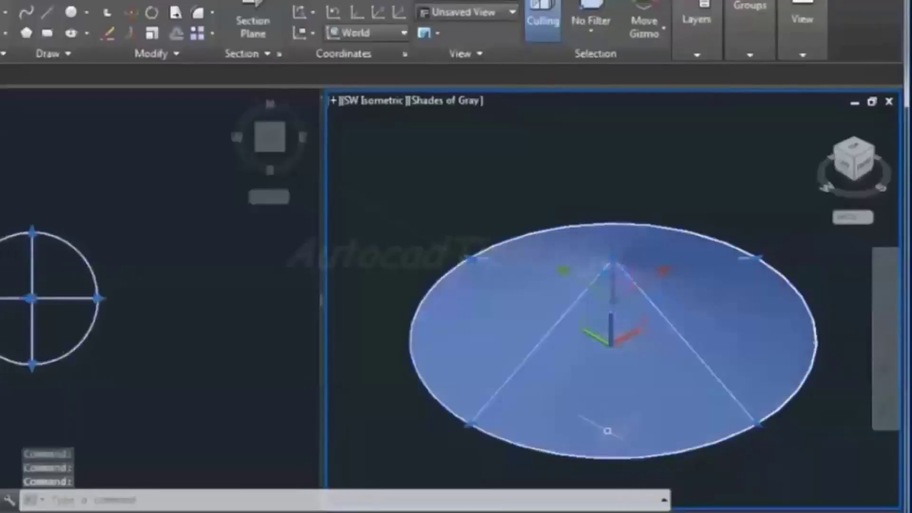
{"action": "left_click", "coordinate": [612, 258]}
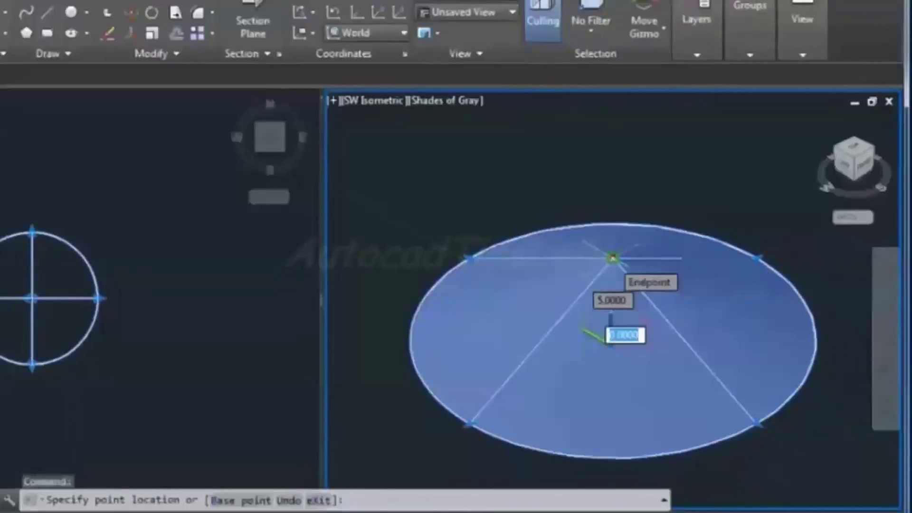
{"action": "type", "text": "5"}
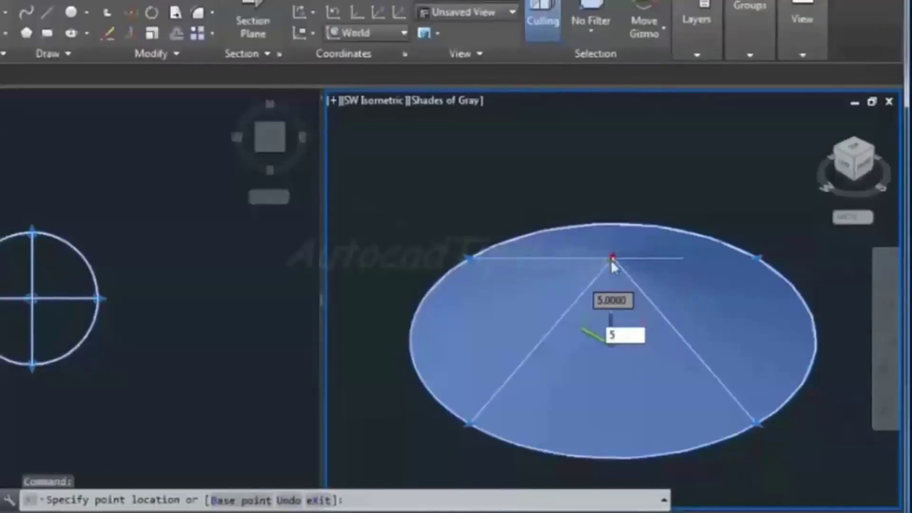
{"action": "key", "text": "Return"}
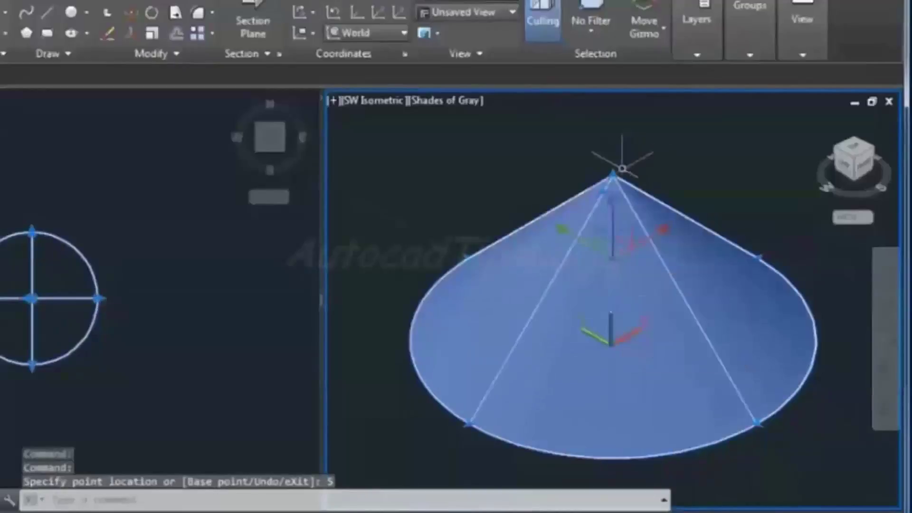
{"action": "mouse_move", "coordinate": [613, 172]}
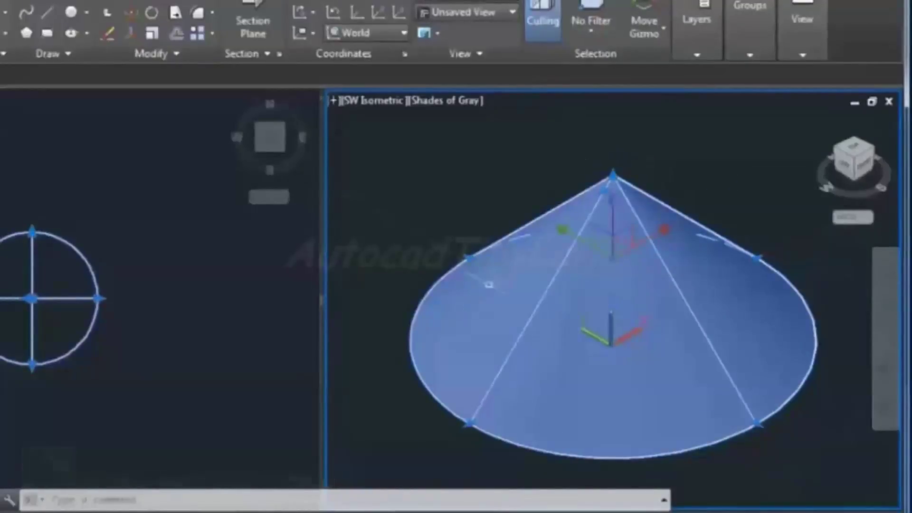
{"action": "left_click", "coordinate": [604, 190]}
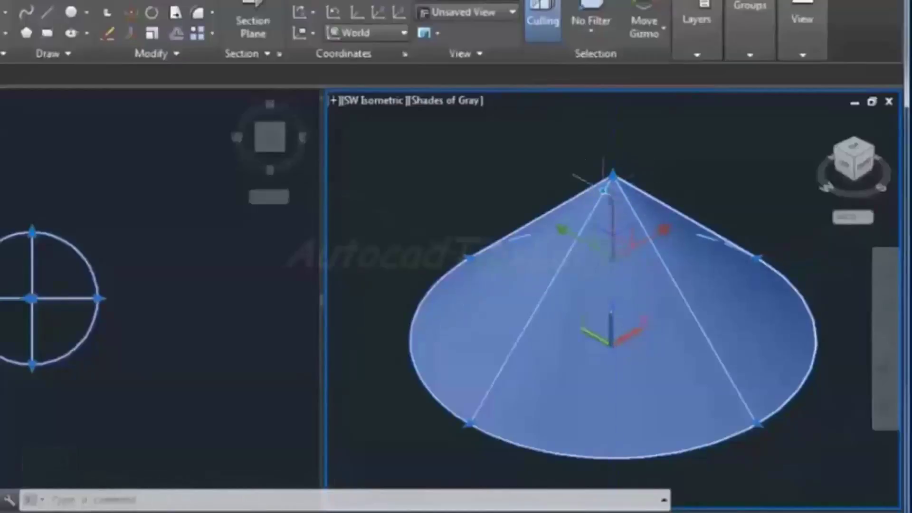